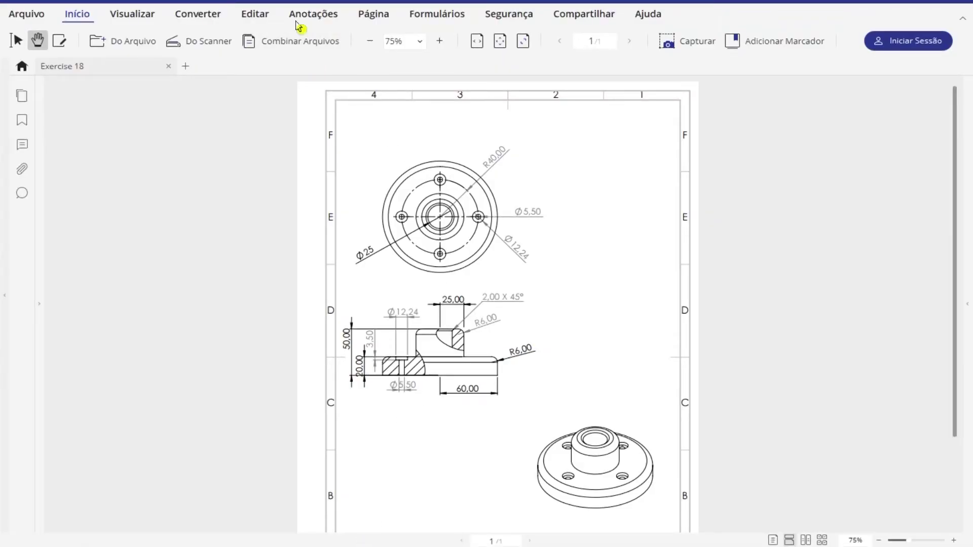
- Draw a red freehand pencil outline around the side view's flange in the PDF viewer
click(310, 15)
click(401, 42)
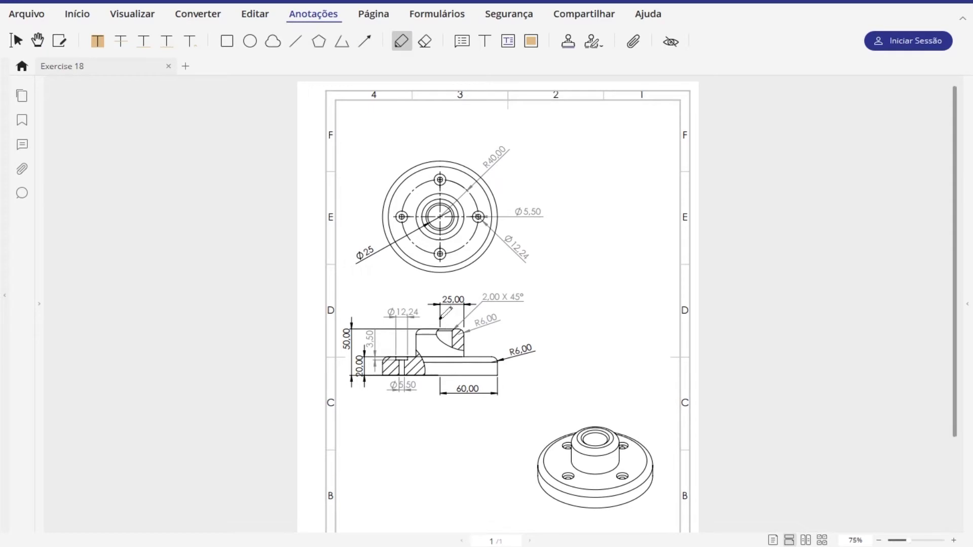
drag(474, 375, 509, 371)
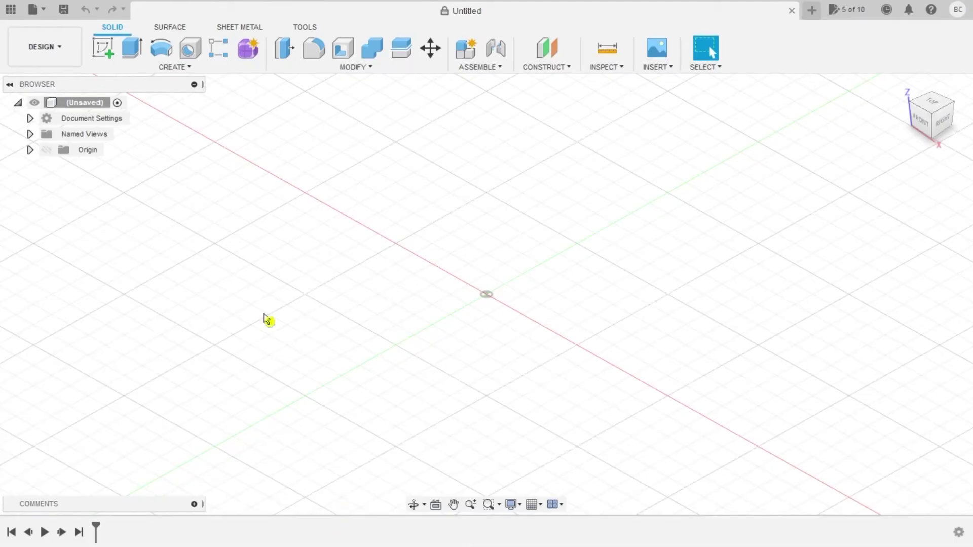
- Start a sketch on the right plane and draw a 60 mm base line from the origin
click(104, 50)
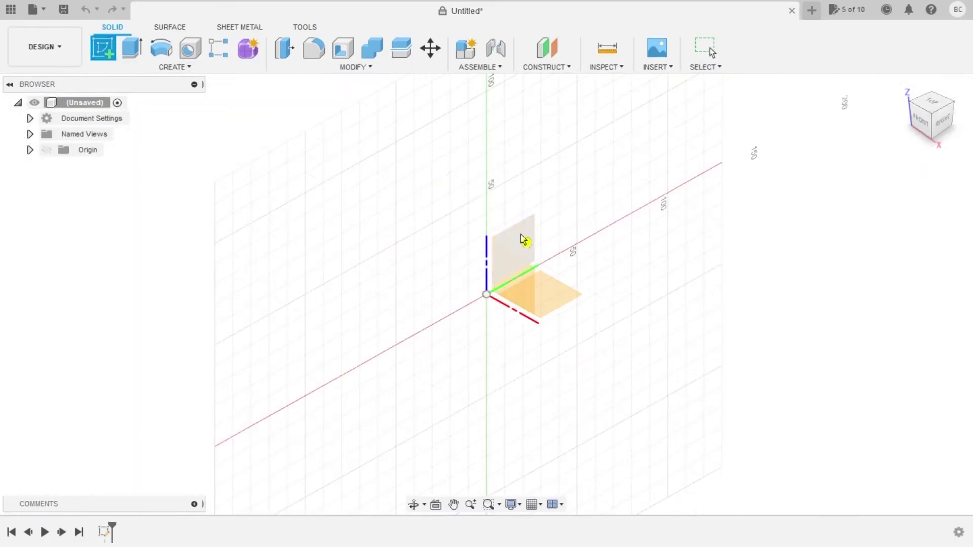
click(519, 237)
click(106, 50)
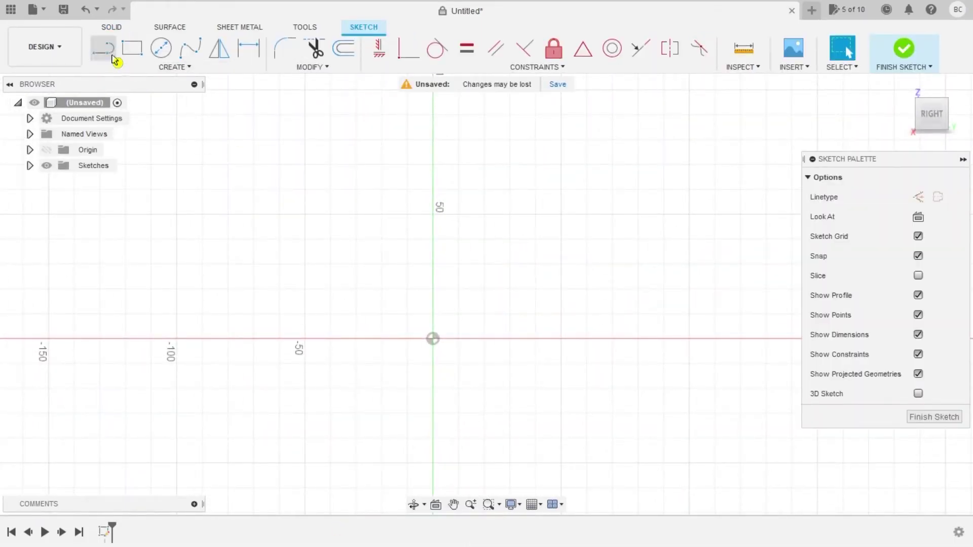
click(433, 338)
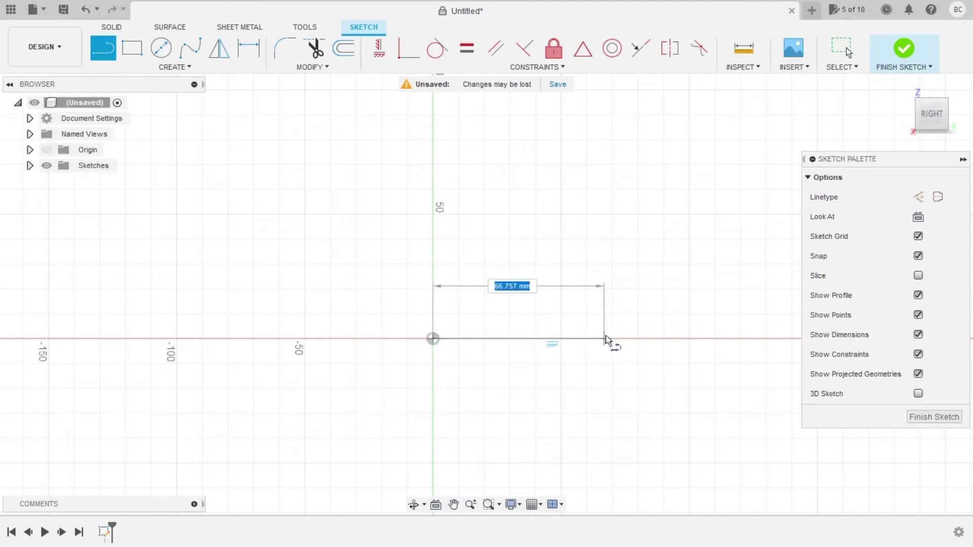
text(60)
key(Tab)
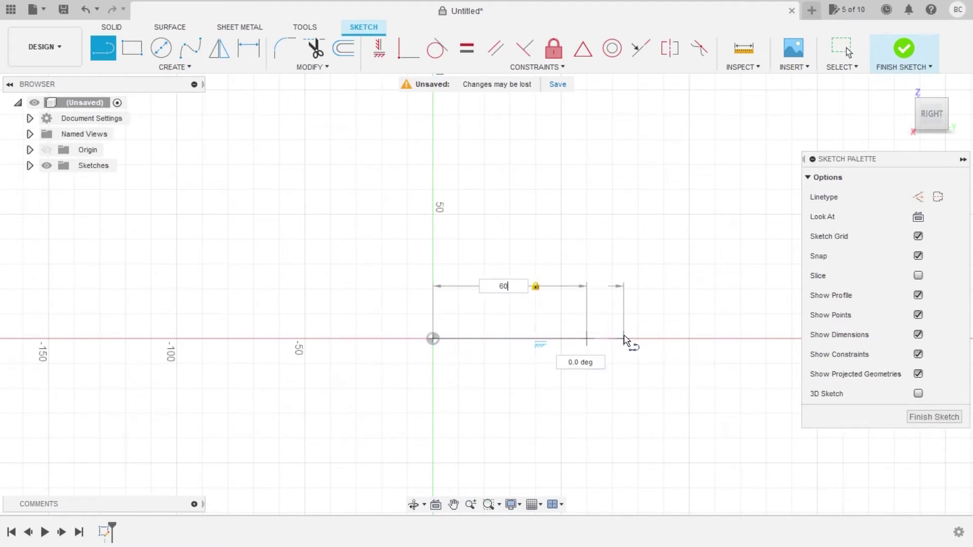
key(Return)
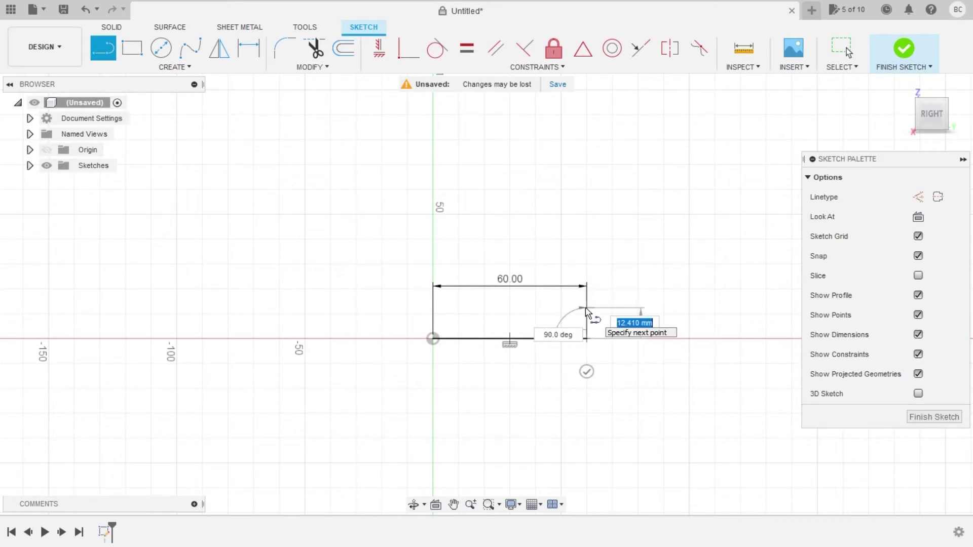
- Draw the flange and hub edges, close the L-profile at the origin, and move the 60.00 dimension below
click(586, 309)
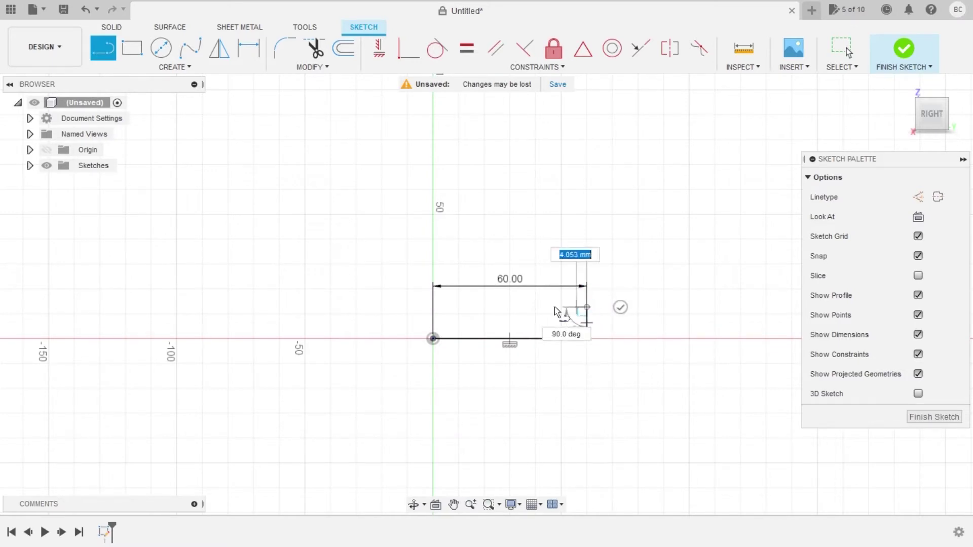
click(492, 306)
click(492, 214)
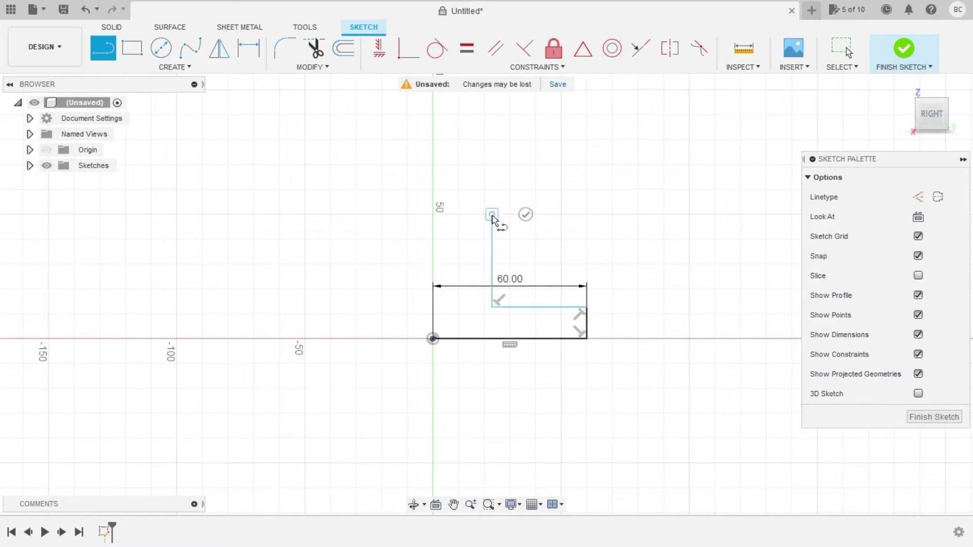
click(433, 214)
drag(432, 214, 433, 337)
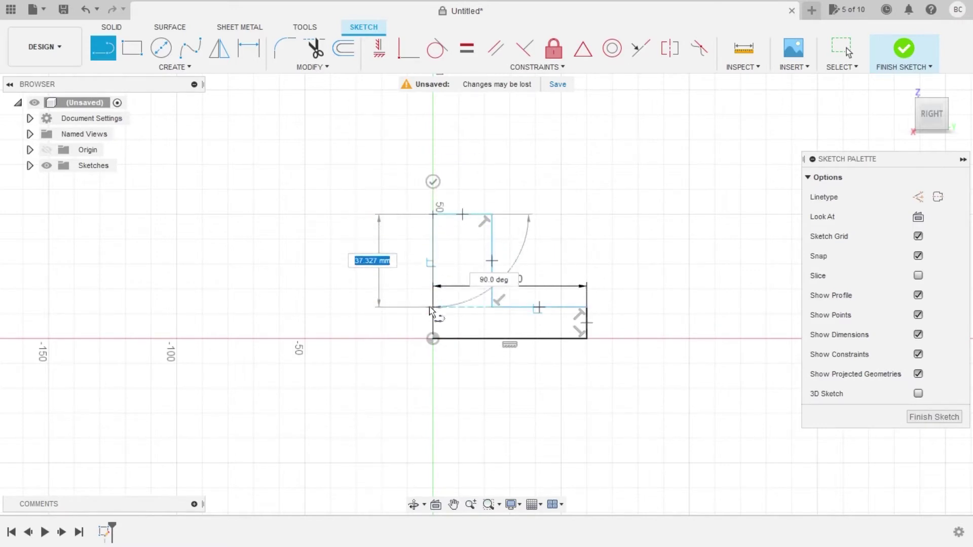
click(433, 338)
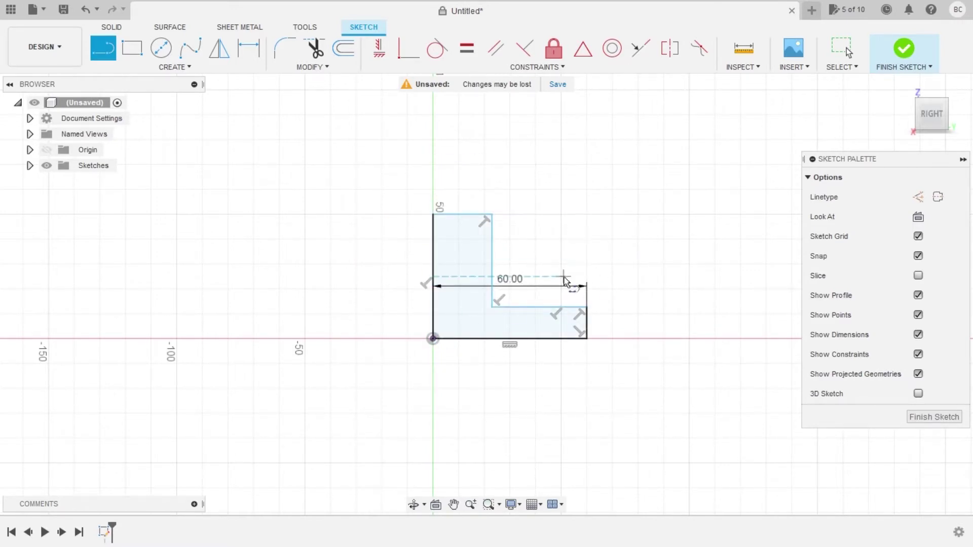
key(Escape)
drag(507, 286, 519, 380)
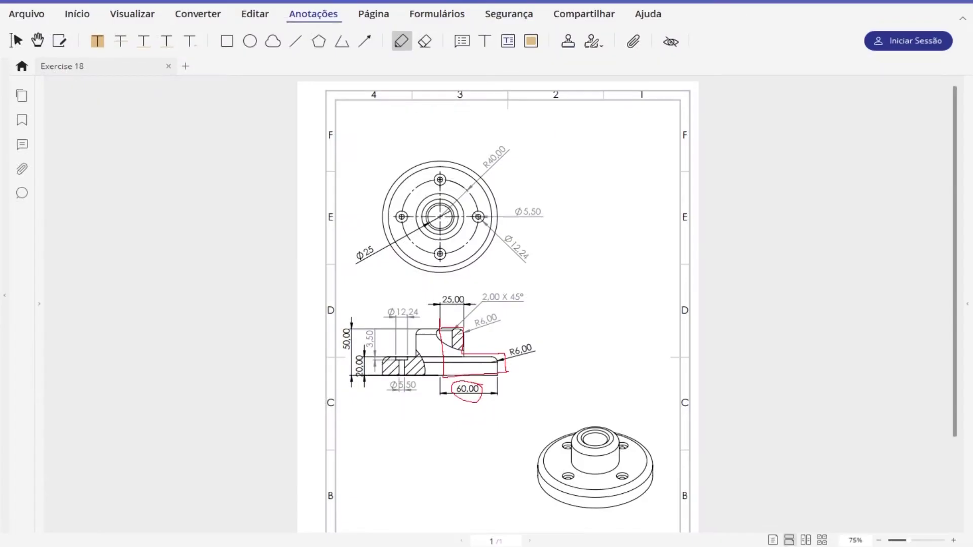
- Circle the 20,00 height dimension in red and zoom the drawing in
drag(358, 353, 366, 349)
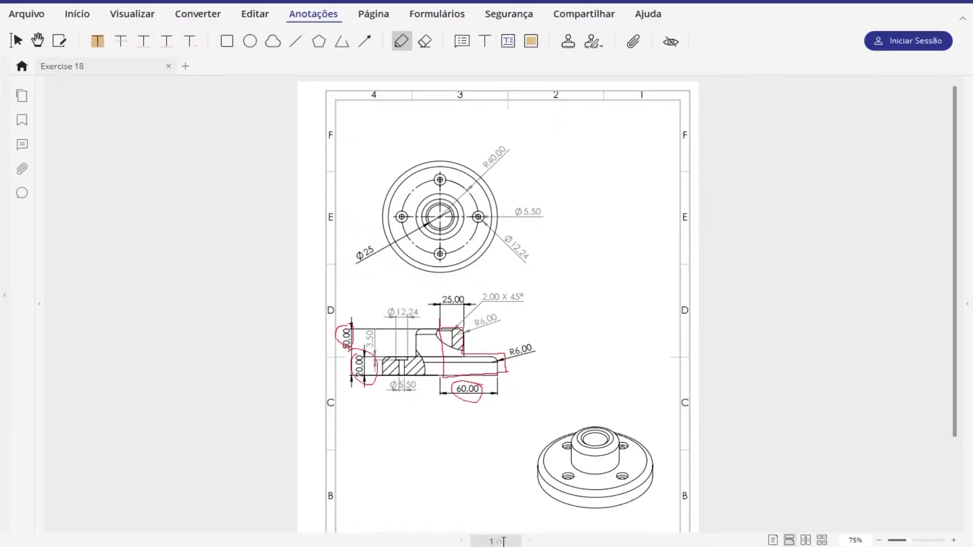
drag(908, 541, 919, 541)
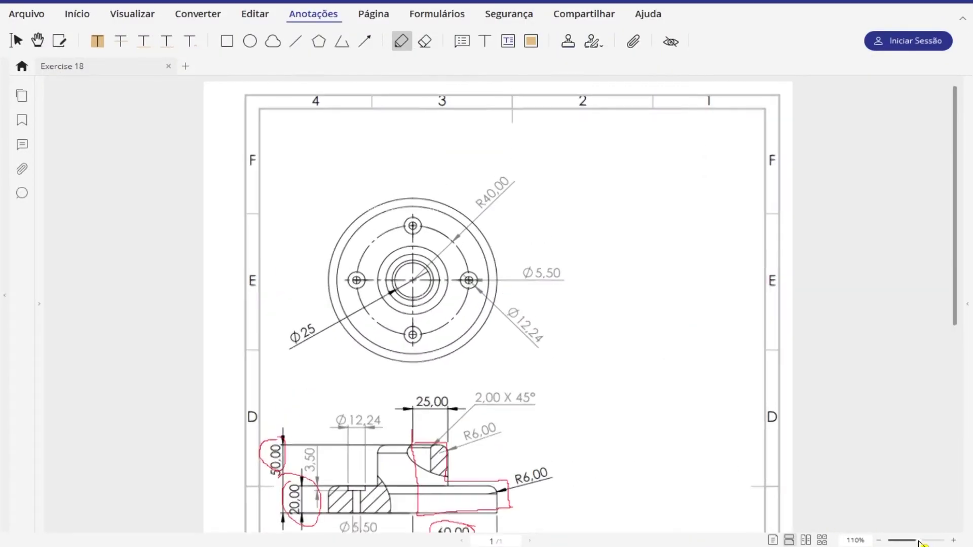
scroll(510, 456, down, 5)
drag(918, 540, 924, 541)
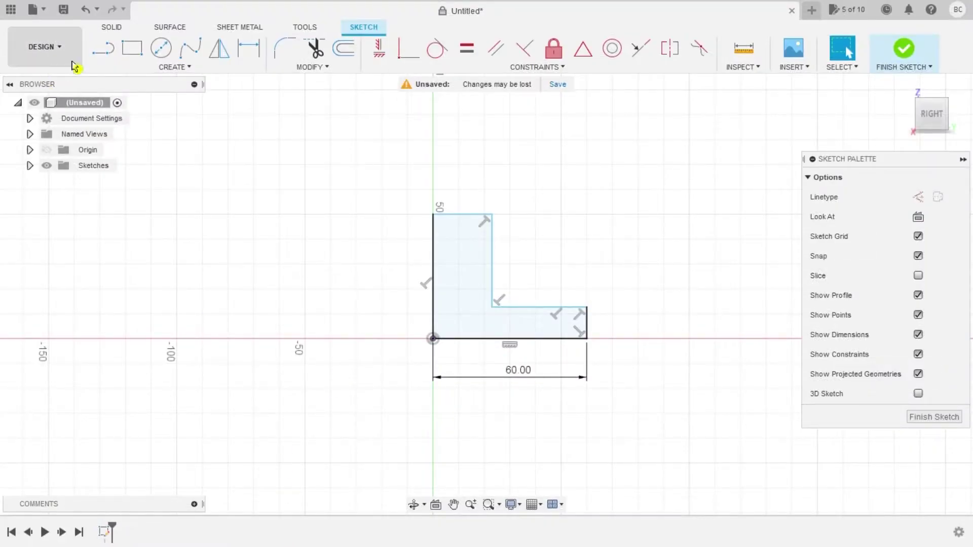
- Dimension the flange's right vertical edge to 20 mm
click(249, 48)
click(590, 330)
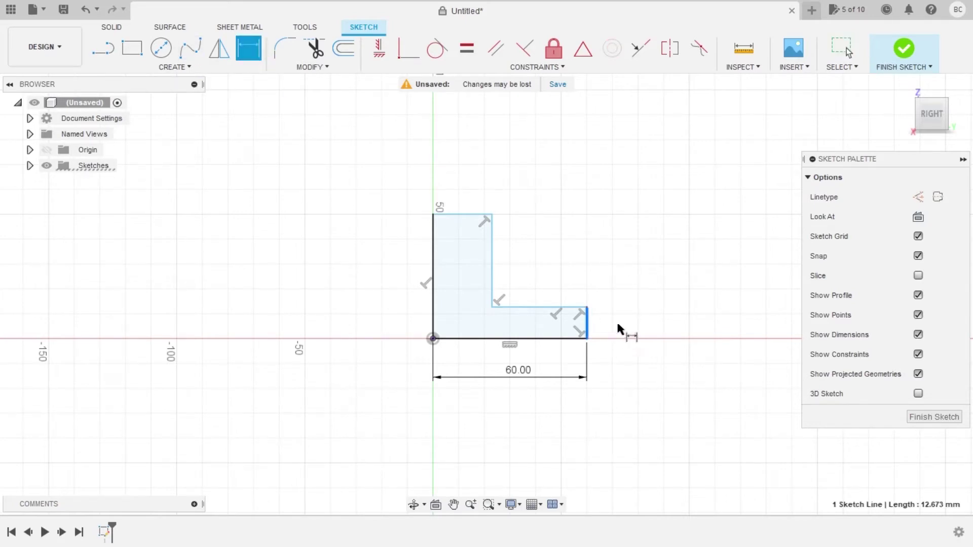
click(650, 329)
text(20)
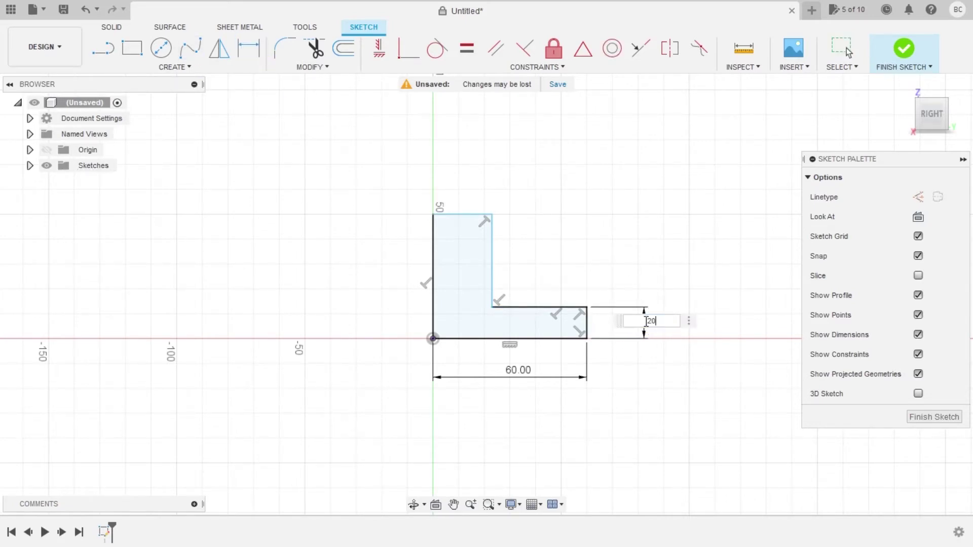
key(Return)
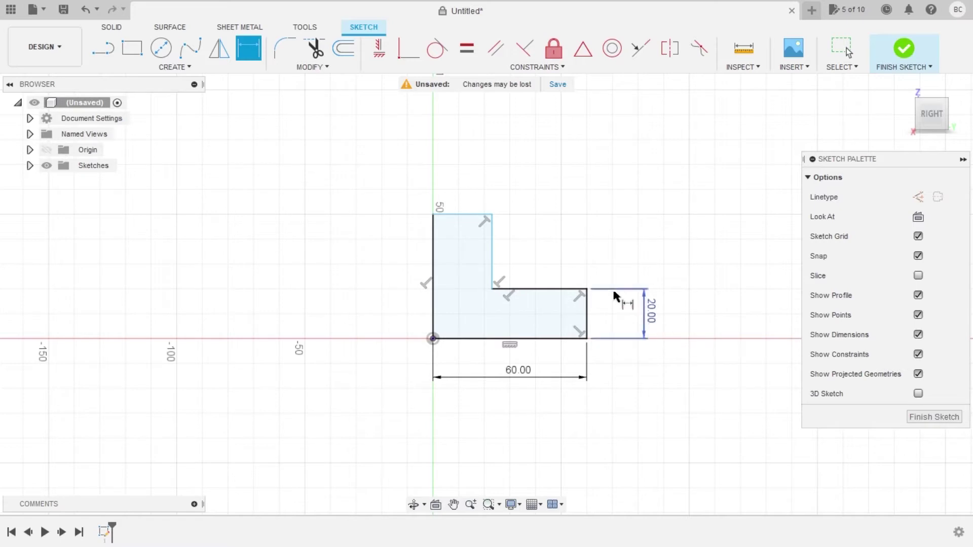
- Dimension the left edge to a 50 mm overall height, then circle 25,00 on the drawing
click(431, 243)
click(318, 286)
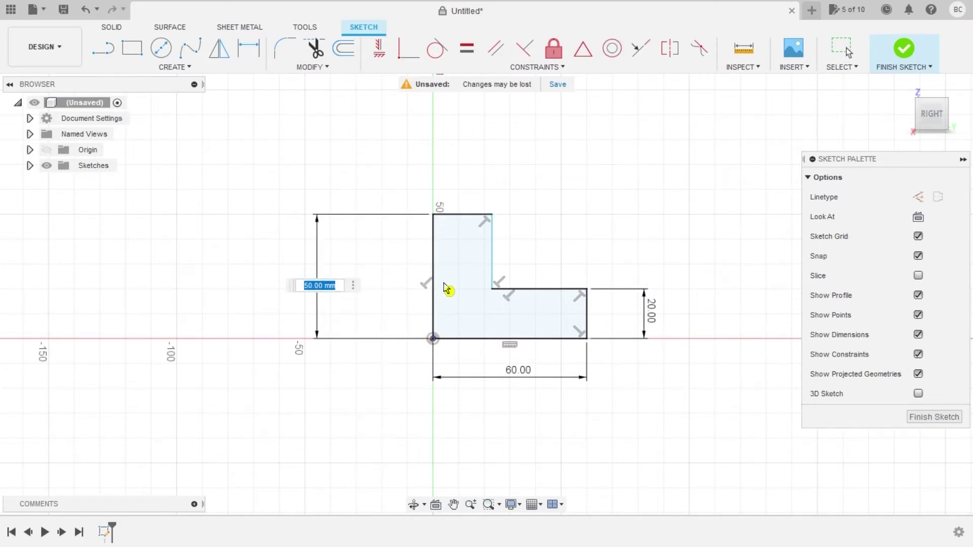
key(Return)
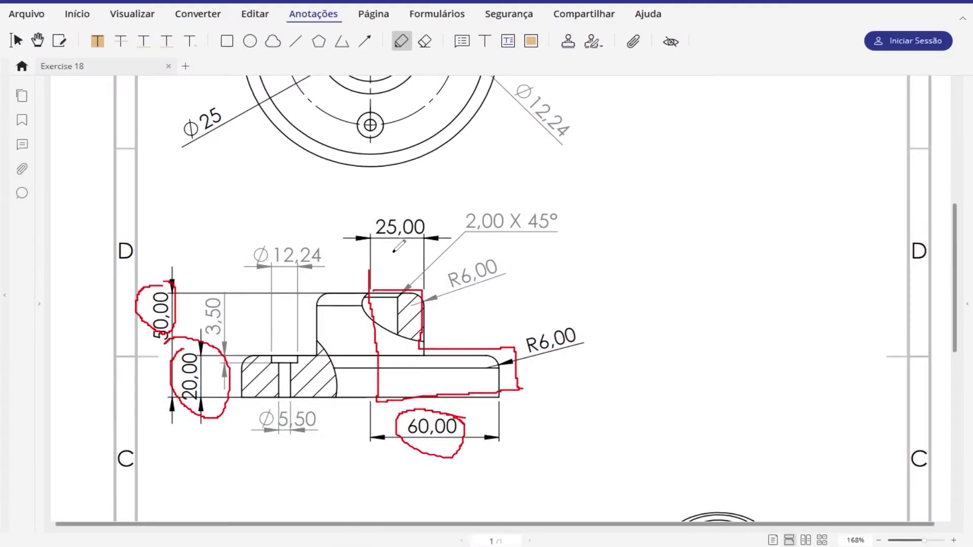
drag(422, 204, 407, 233)
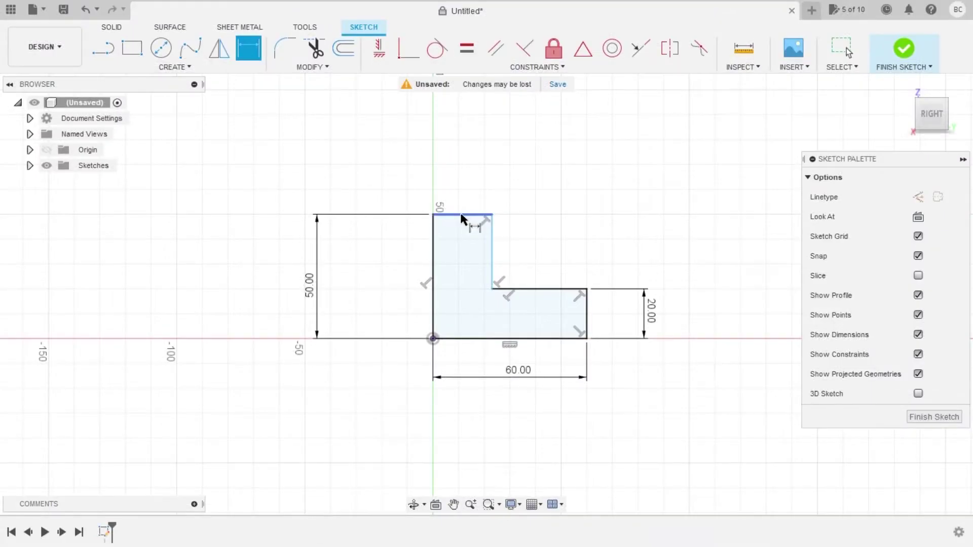
- Dimension the profile's top edge to 25 mm and undo the red markups in the PDF
click(460, 213)
click(462, 161)
text(25)
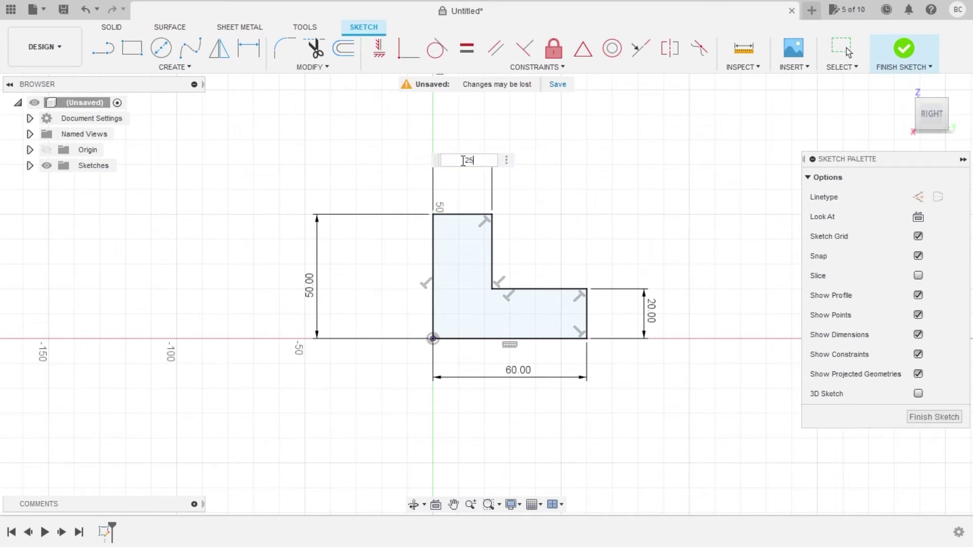
key(Return)
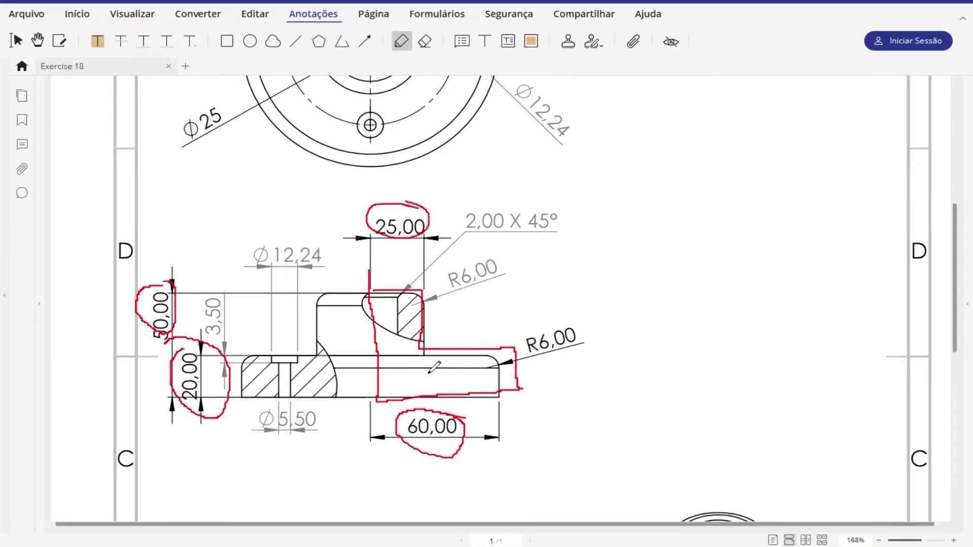
key(ctrl+z)
key(ctrl+z)
key(ctrl+z)
key(ctrl+z)
key(ctrl+z)
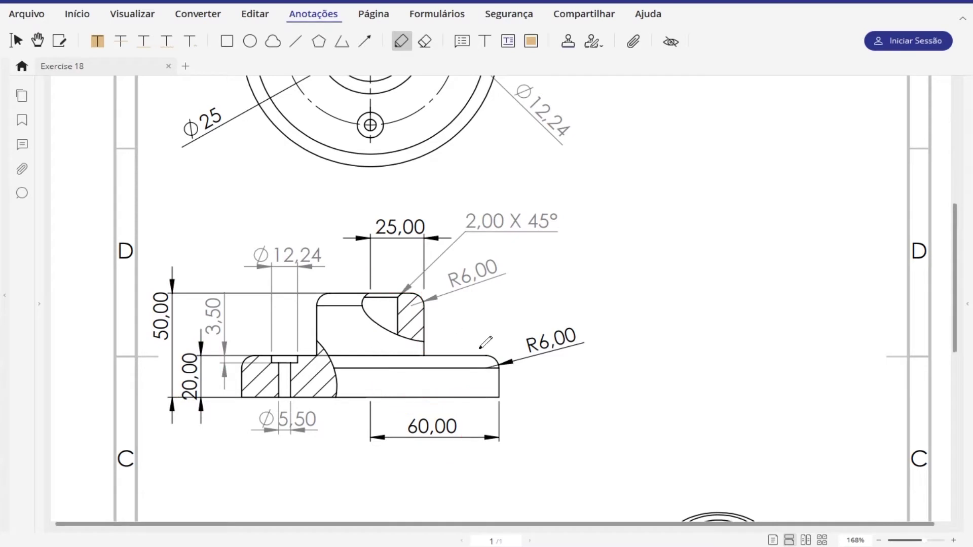
- Circle the lower and upper R6,00 dimensions in red
mouse_move(566, 310)
mouse_down()
mouse_move(525, 324)
mouse_move(568, 350)
mouse_move(563, 310)
mouse_up()
mouse_move(482, 252)
mouse_down()
mouse_move(459, 297)
mouse_move(498, 252)
mouse_up()
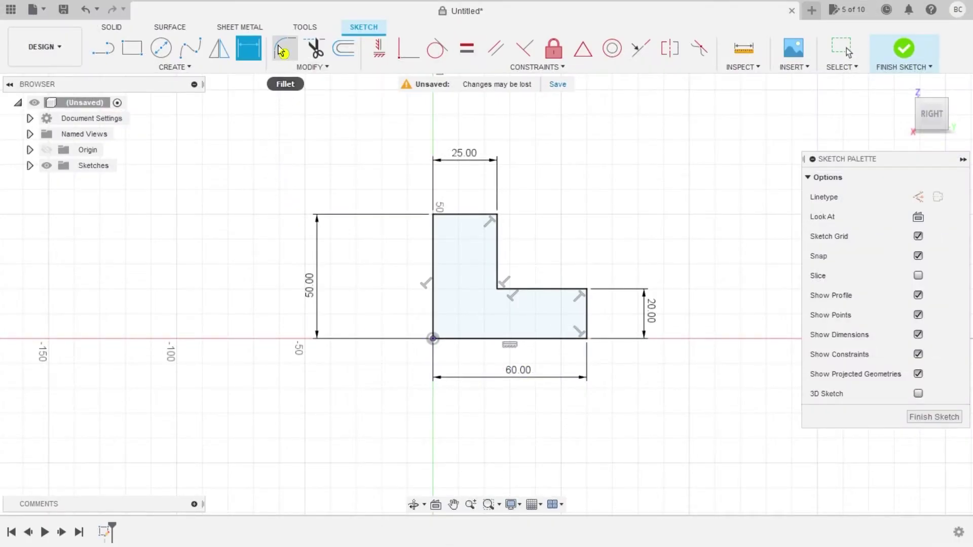
- Apply 6 mm sketch fillets to the base's outer corner and the upright's top corner
click(280, 51)
click(588, 290)
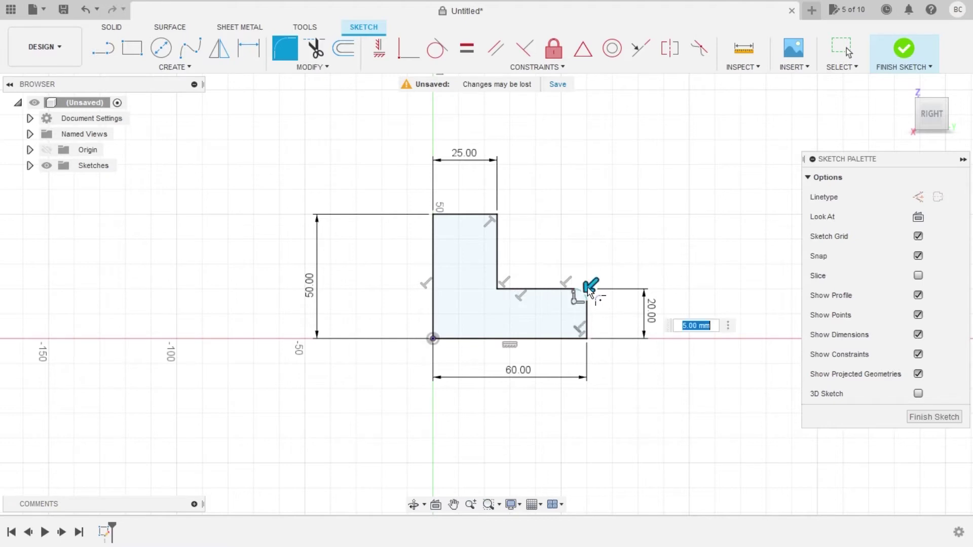
text(6)
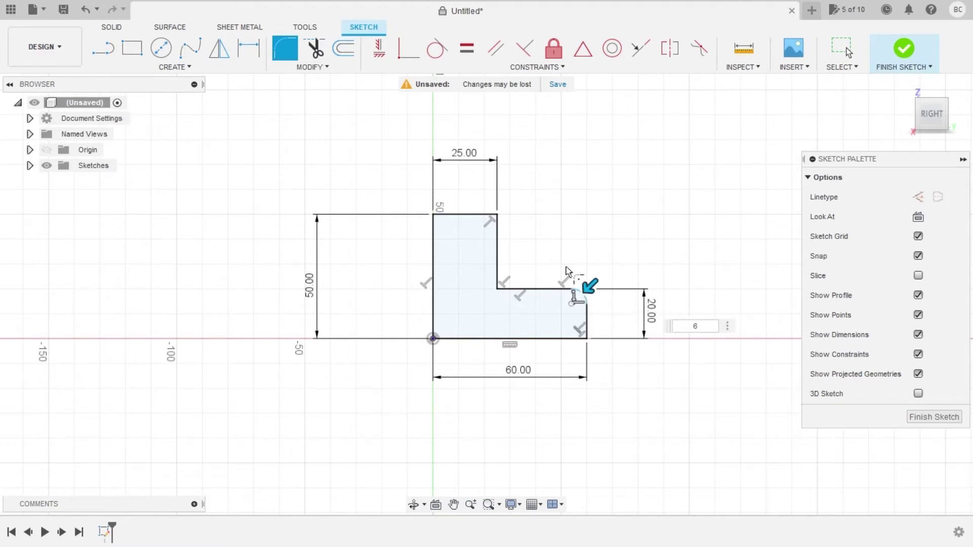
click(497, 215)
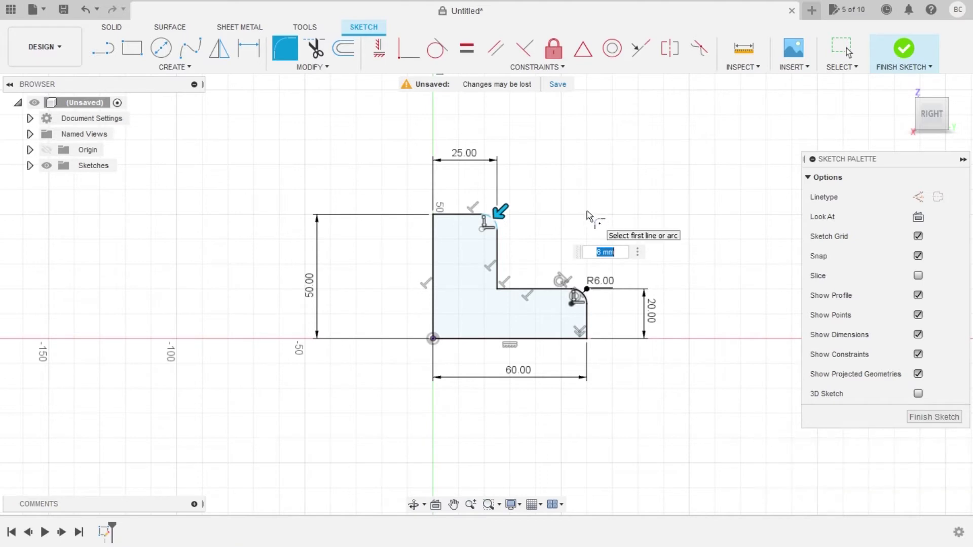
key(Return)
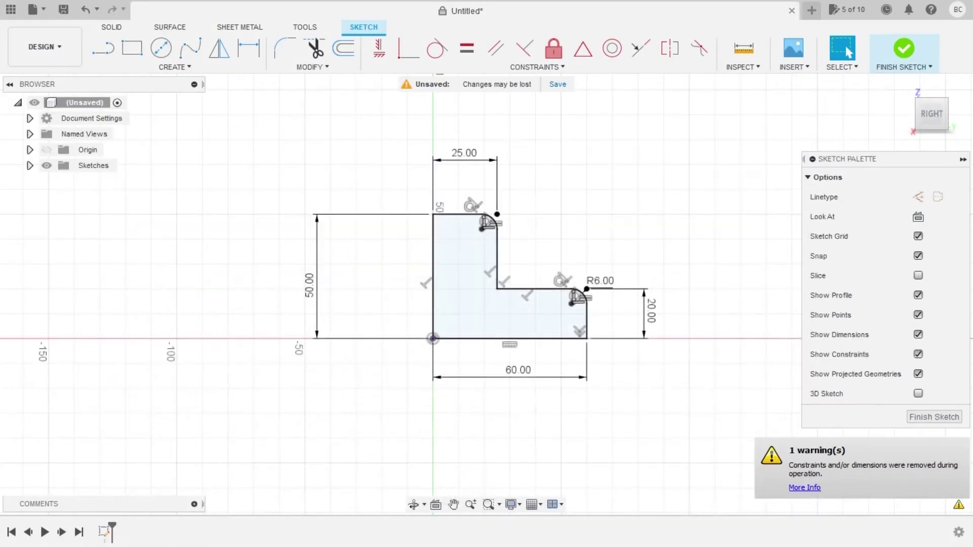
- Switch to the Solid features and dismiss the removed-constraints warning
click(110, 27)
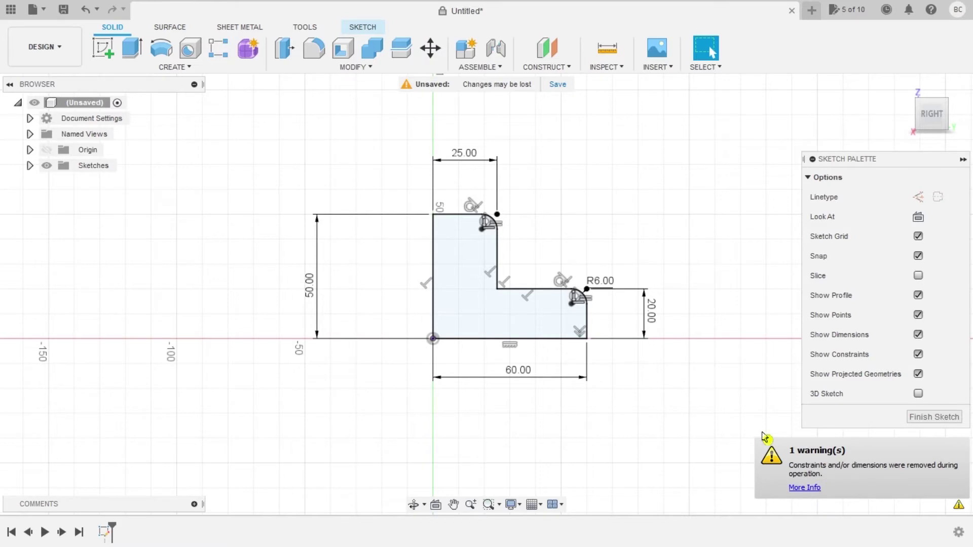
click(804, 488)
click(963, 320)
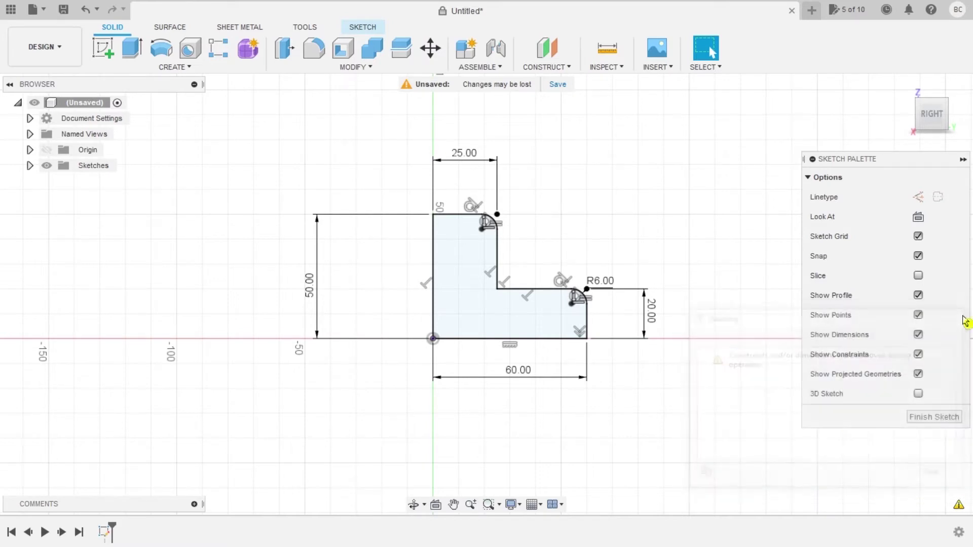
- Revolve the L-profile 360° about its left vertical edge to form the hub body
click(963, 160)
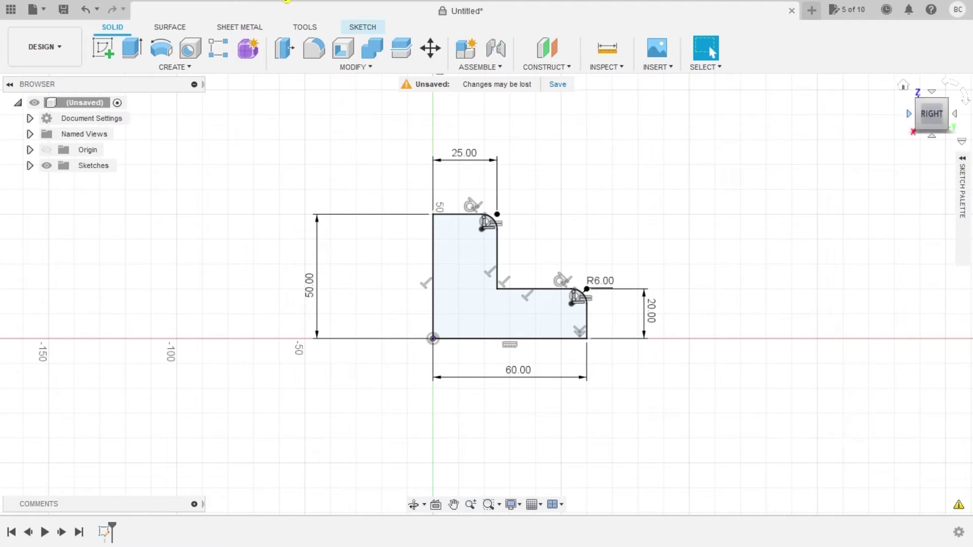
click(160, 58)
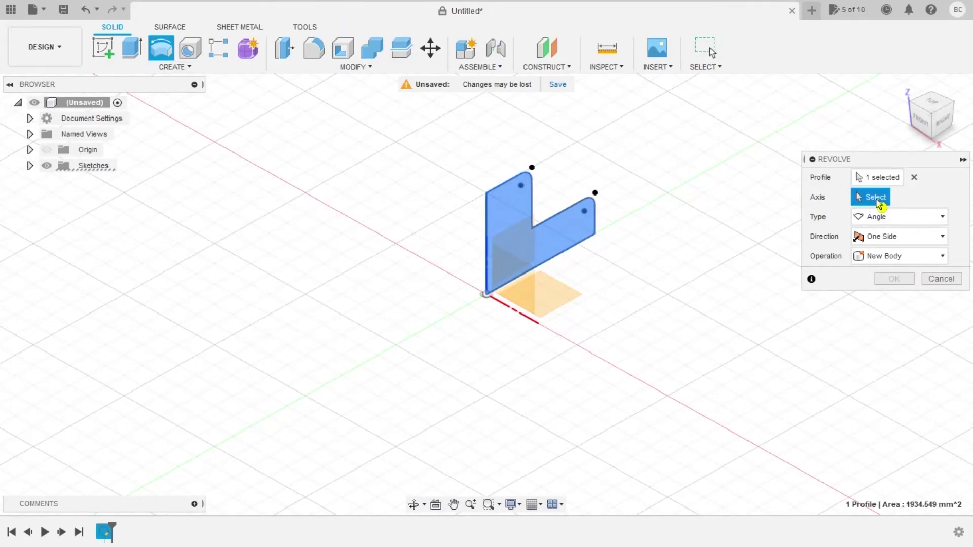
click(487, 236)
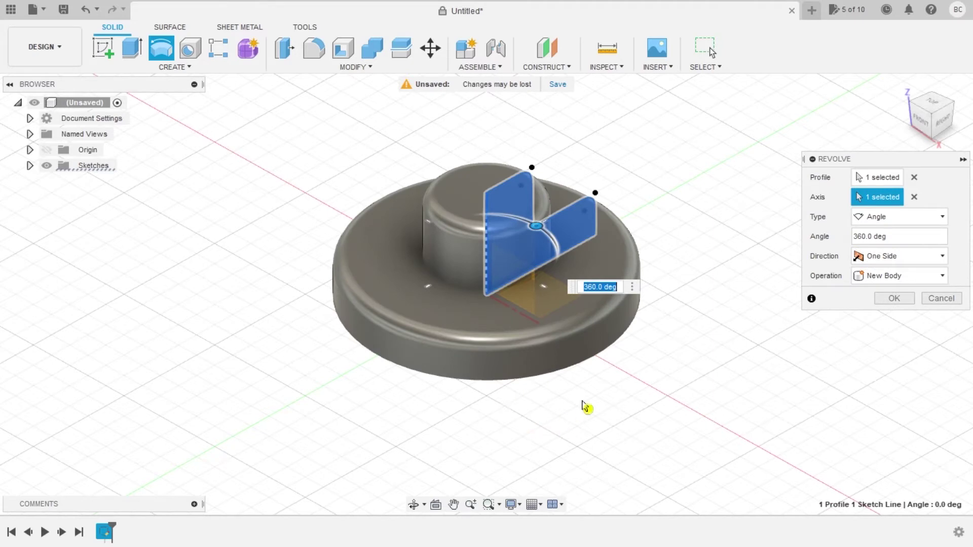
shift+middle_drag(571, 385, 576, 358)
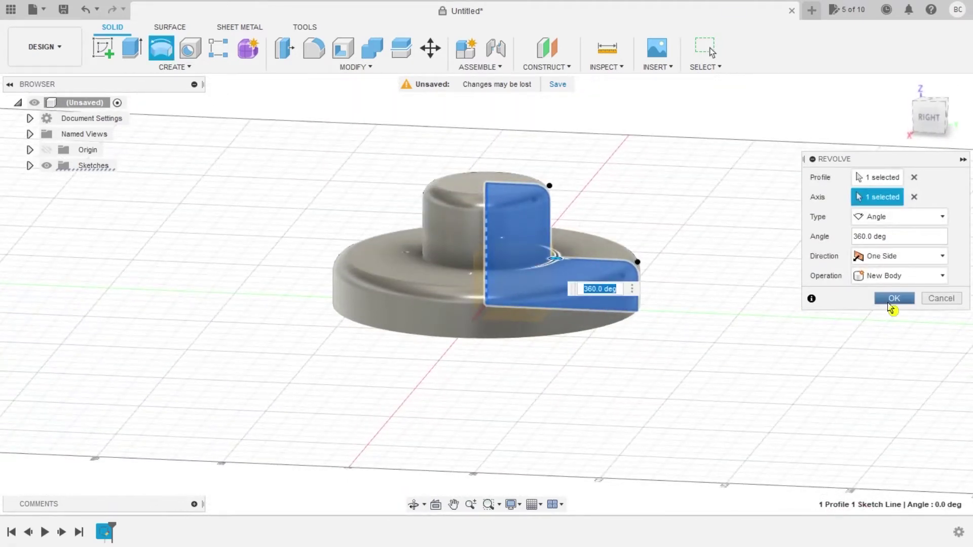
click(887, 302)
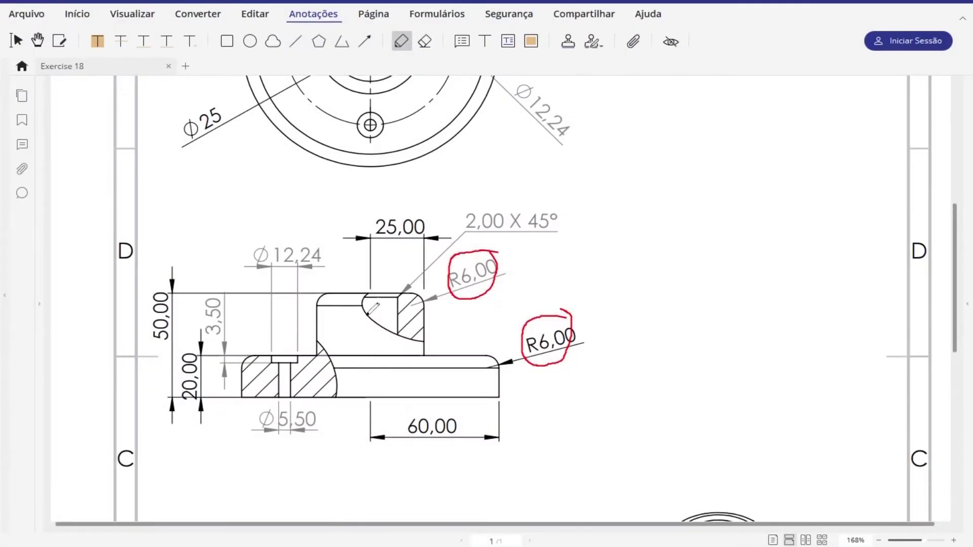
- Scroll to the top view, circle the Ø25 bore dimension in red, and return to Fusion 360
scroll(372, 312, up, 3)
scroll(375, 299, up, 1)
scroll(376, 289, down, 1)
scroll(376, 289, up, 1)
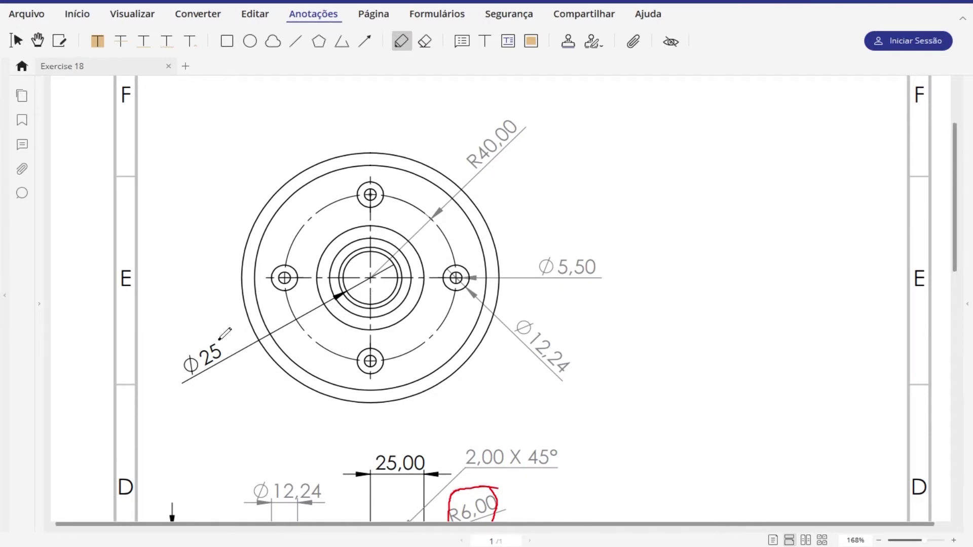
drag(219, 337, 222, 338)
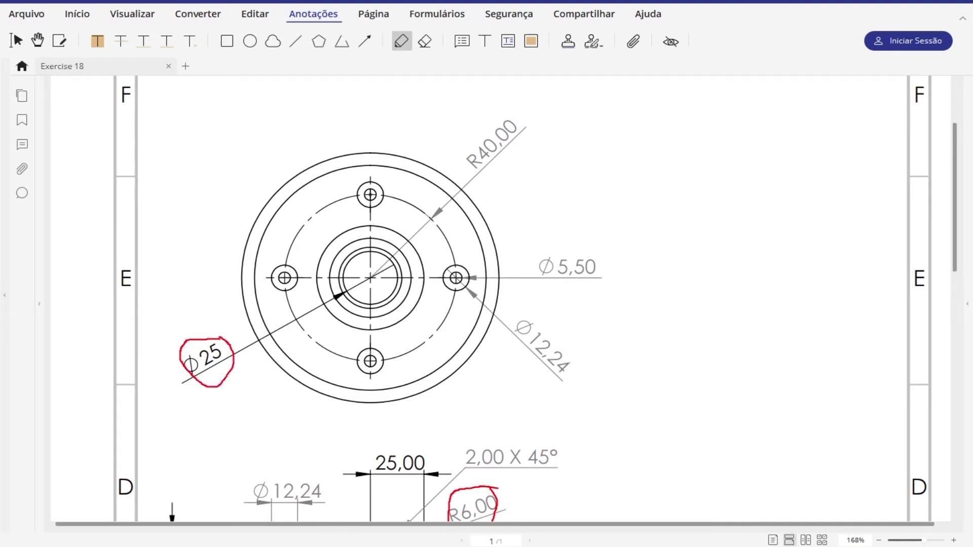
click(419, 541)
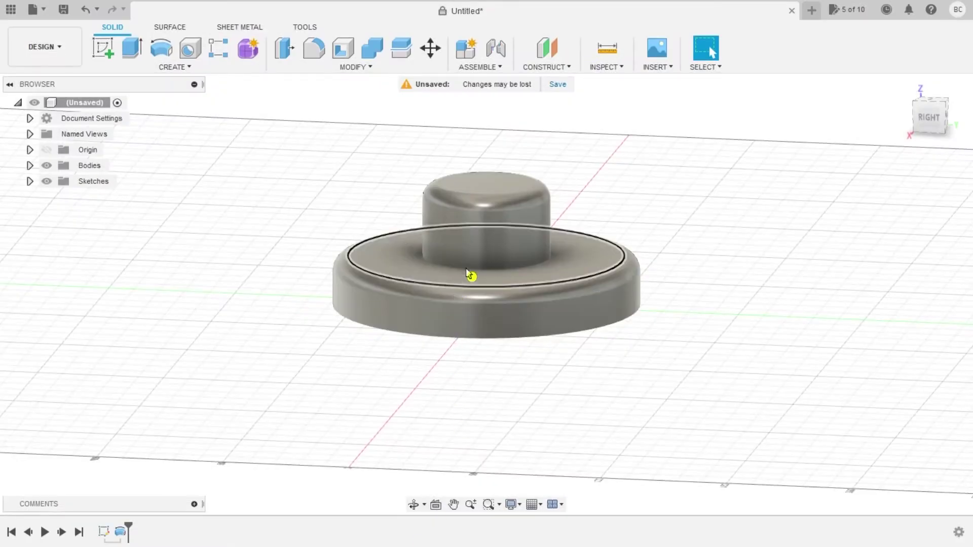
- Sketch a 25 mm diameter circle centred at the origin on the boss's top face
scroll(568, 291, down, 2)
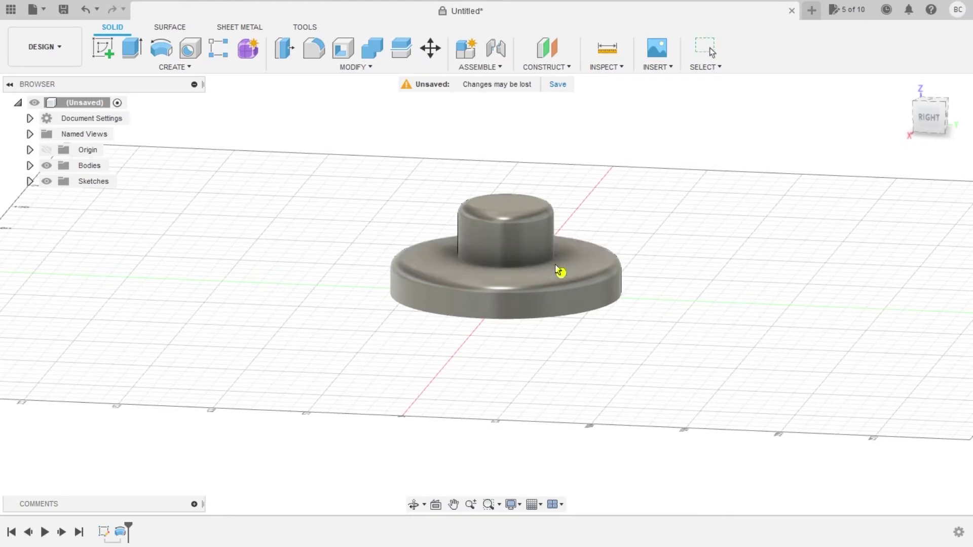
shift+middle_drag(581, 233, 509, 255)
click(510, 230)
click(104, 49)
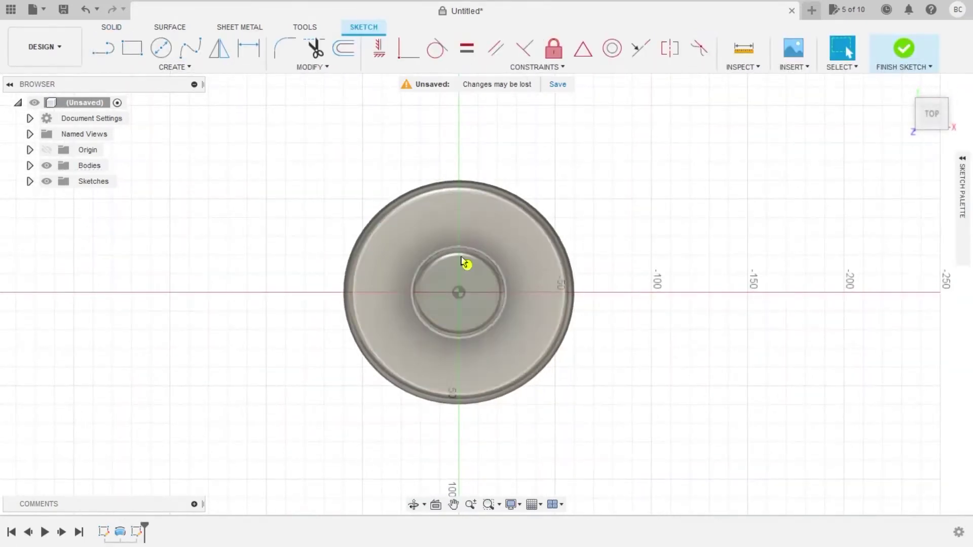
click(161, 48)
click(459, 295)
text(25)
key(Return)
key(Escape)
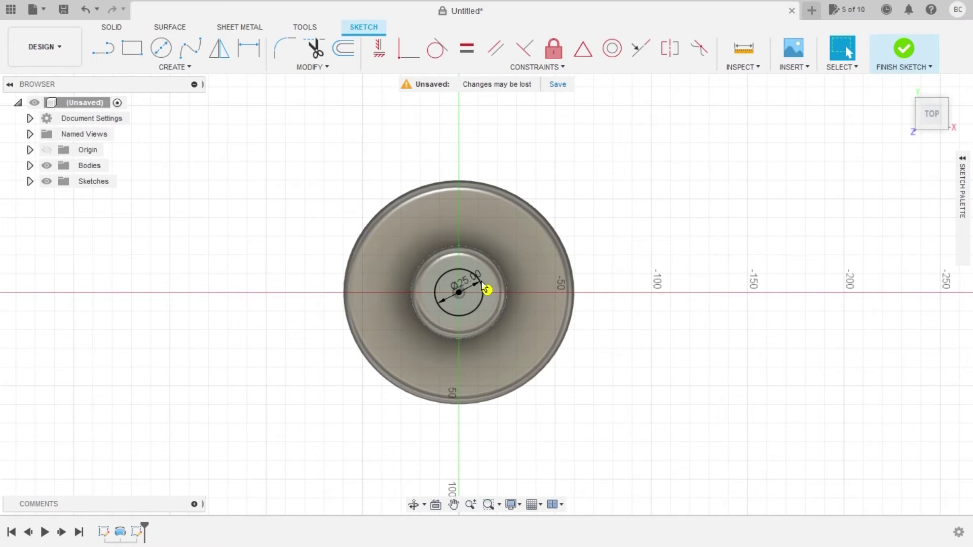
click(111, 28)
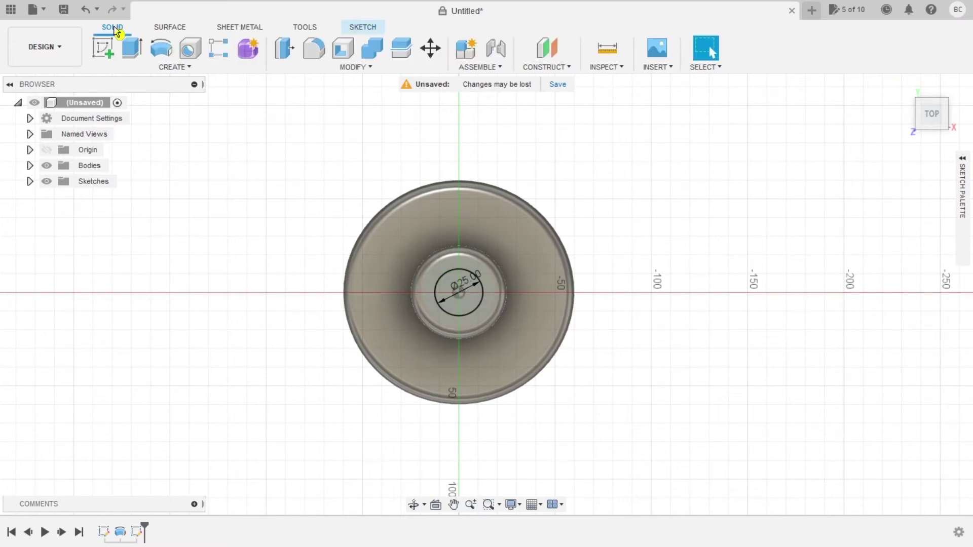
- Start a cut extrusion on the 25 mm circle, pushing it down into the hub
click(133, 49)
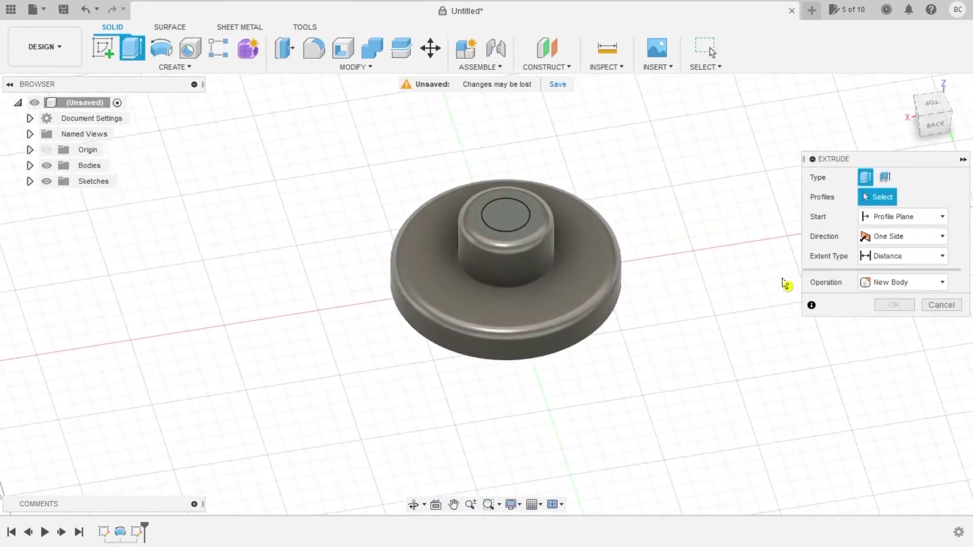
click(917, 284)
click(827, 316)
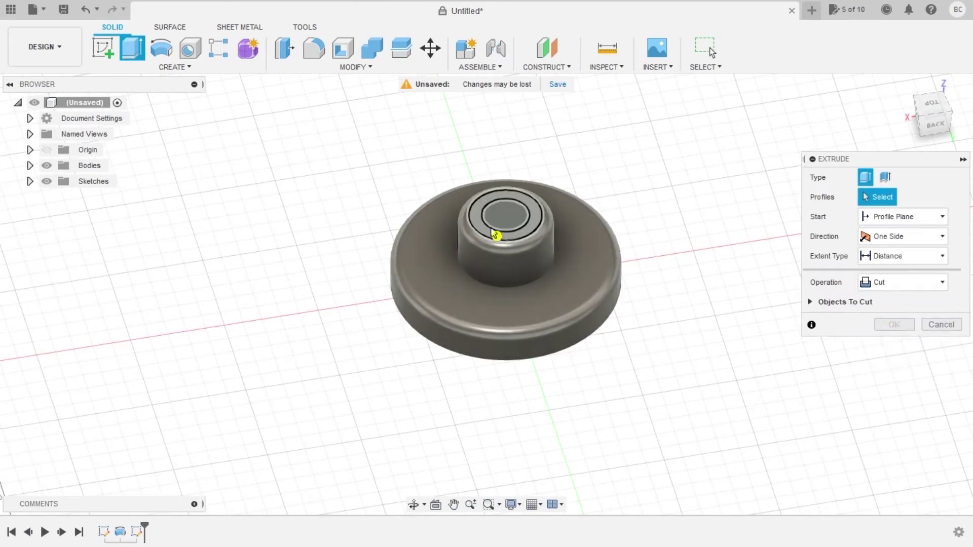
click(516, 219)
drag(506, 207, 547, 321)
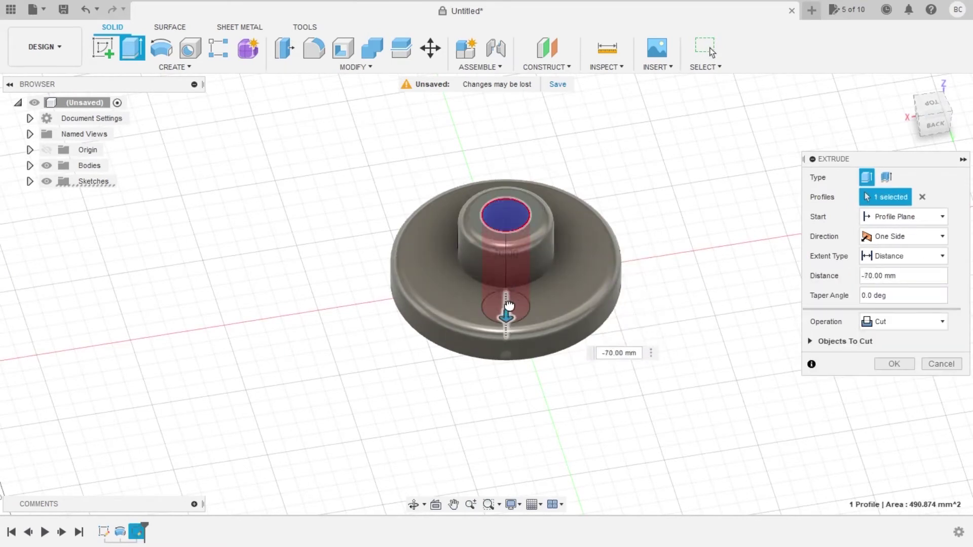
- Set the cut extent to All so the Ø25 bore goes clean through the hub
click(938, 257)
click(904, 287)
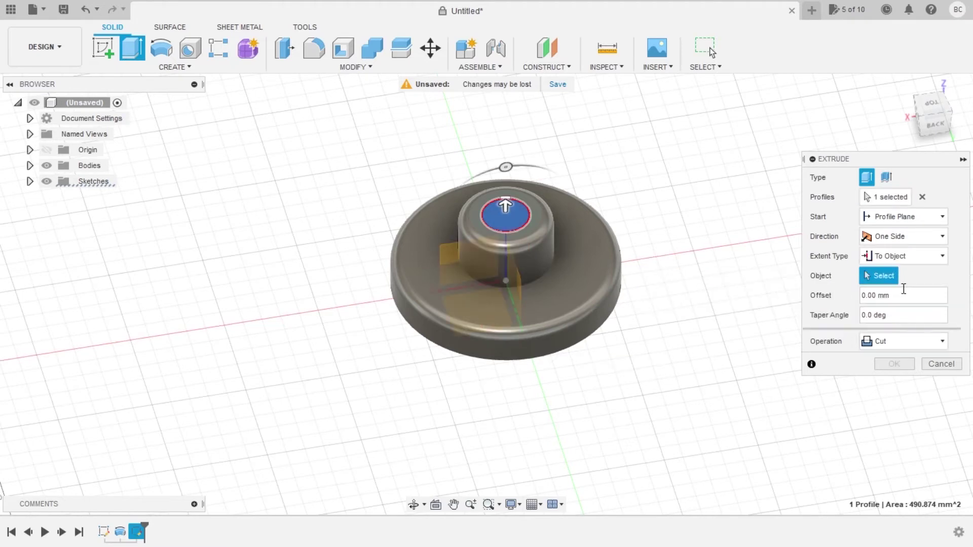
click(929, 257)
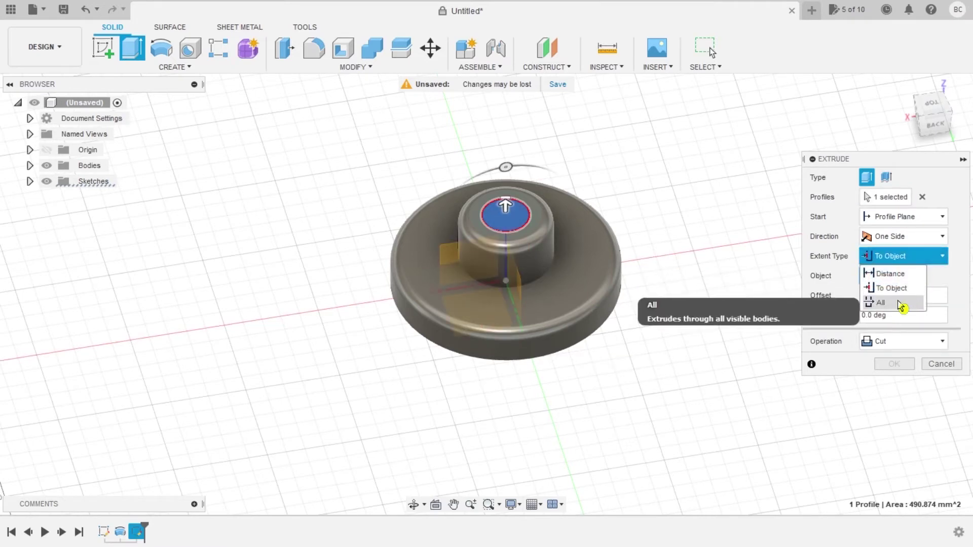
click(898, 301)
drag(505, 205, 513, 286)
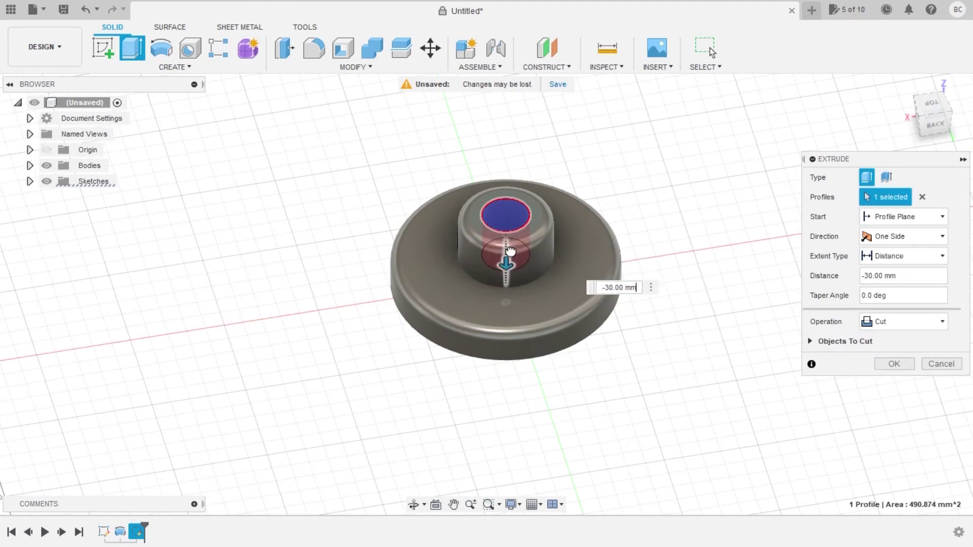
shift+middle_drag(511, 429, 502, 365)
click(932, 257)
click(893, 305)
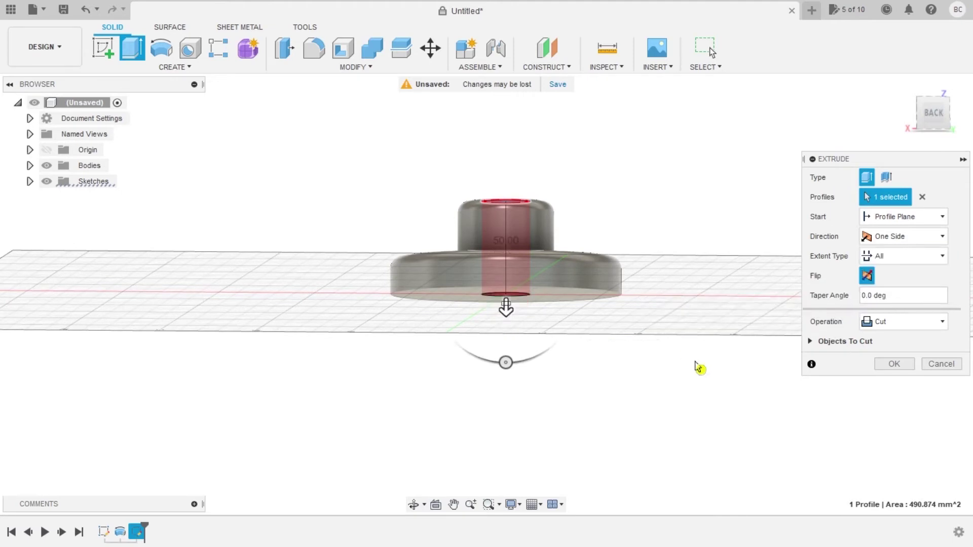
click(894, 363)
- Look down at the through-hole and circle the drawing's 2,00 X 45° chamfer callout in red
mouse_move(604, 227)
shift+middle_down()
mouse_move(602, 358)
mouse_move(621, 330)
mouse_move(594, 300)
mouse_move(572, 298)
shift+middle_up()
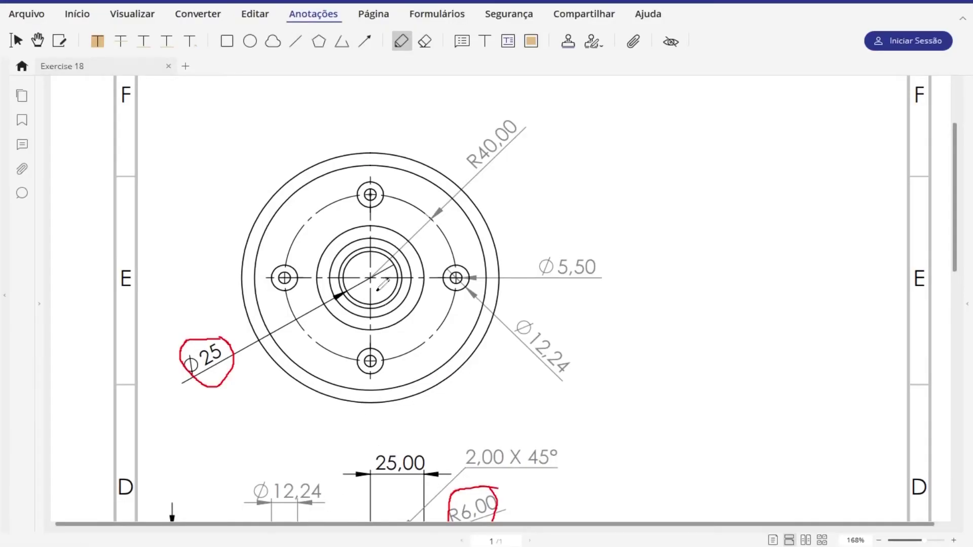
scroll(420, 393, down, 2)
scroll(419, 395, down, 2)
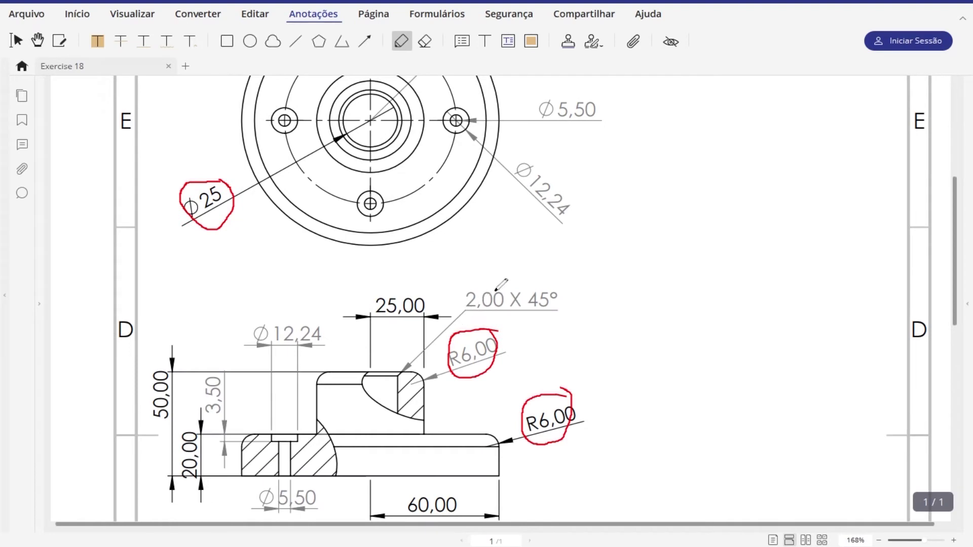
mouse_move(559, 287)
mouse_down()
mouse_move(471, 282)
mouse_move(575, 311)
mouse_up()
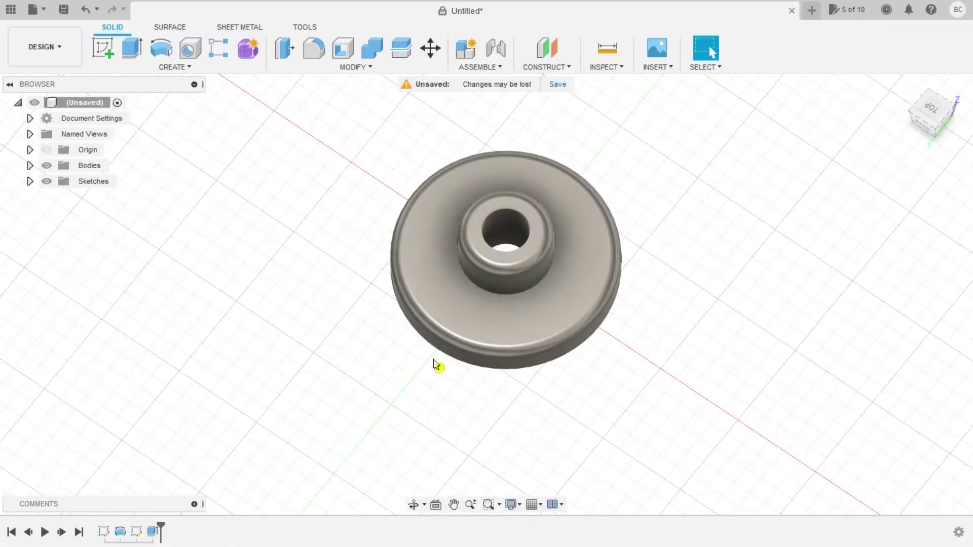
- From an isometric view, chamfer the bore's top edge with a 2 mm equal distance
mouse_move(485, 315)
shift+middle_down()
mouse_move(657, 249)
mouse_move(772, 270)
mouse_move(733, 268)
shift+middle_up()
click(938, 105)
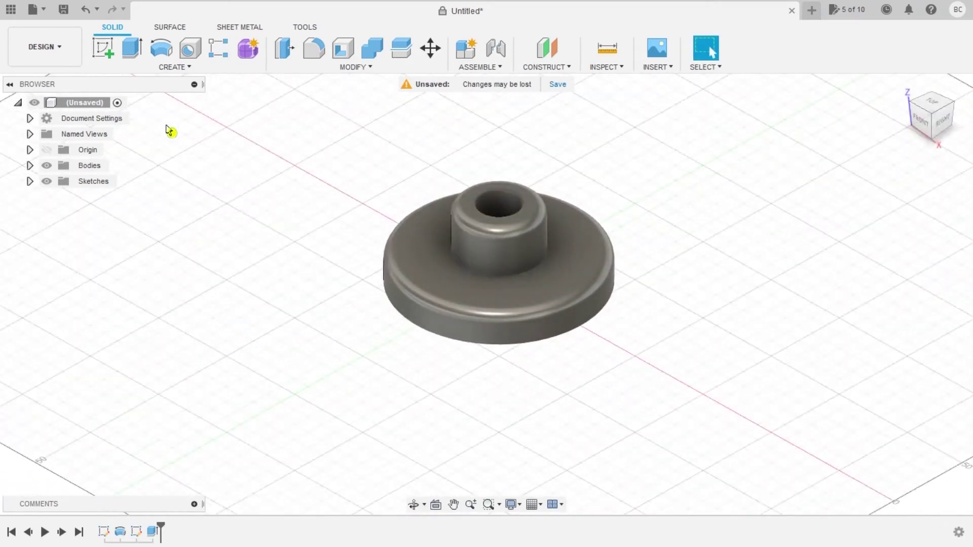
click(342, 68)
click(307, 120)
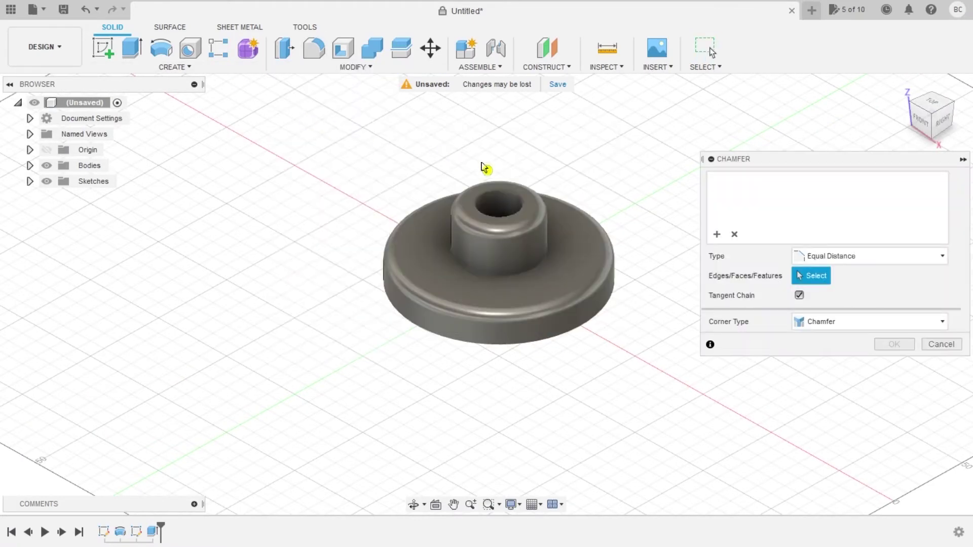
click(517, 202)
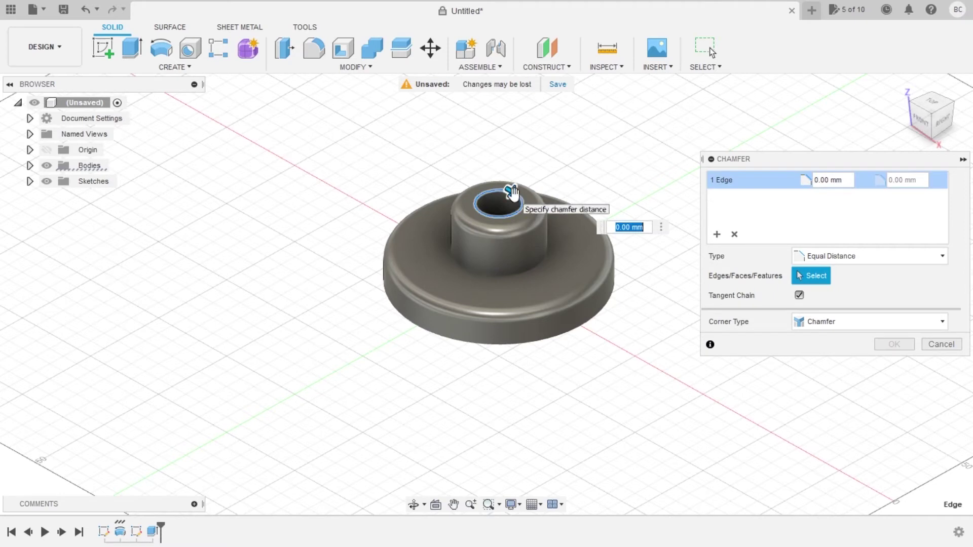
double_click(822, 181)
click(822, 182)
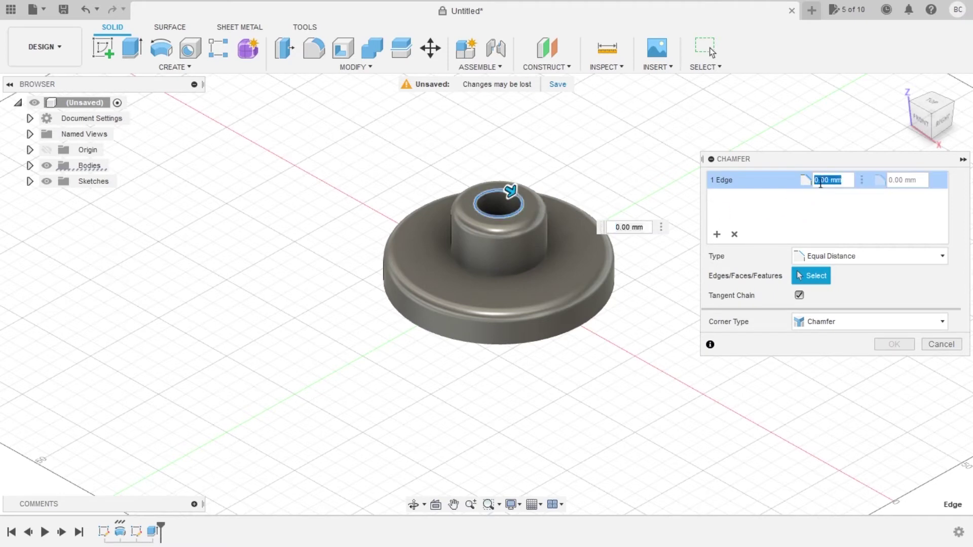
text(2)
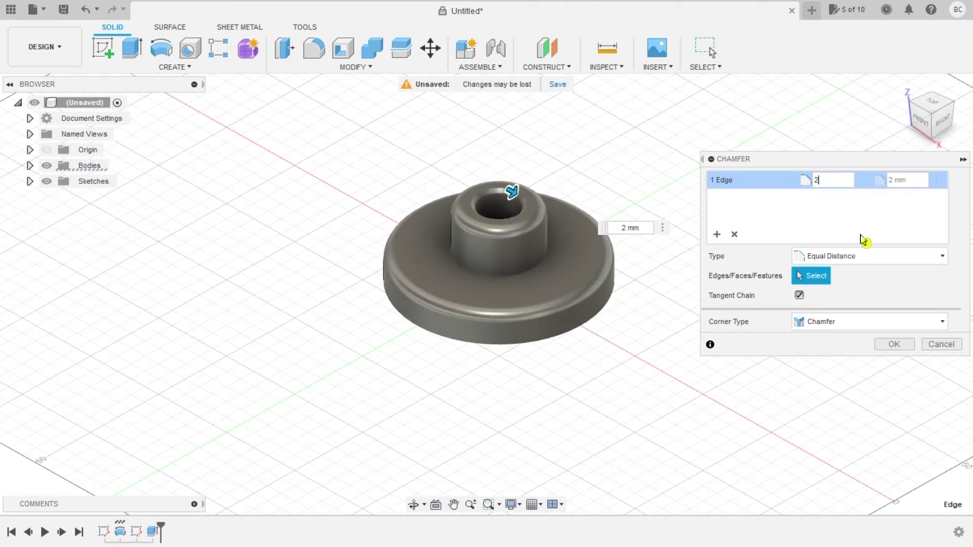
click(893, 345)
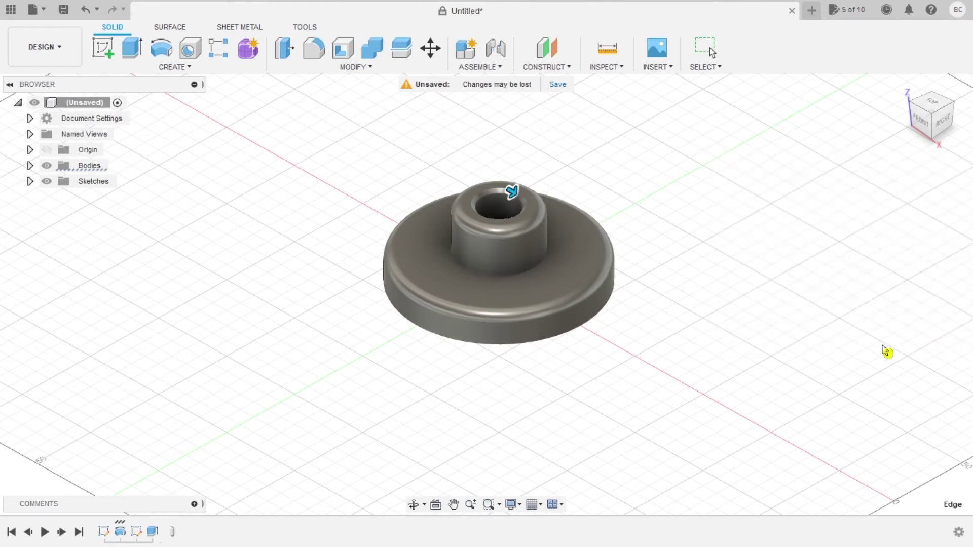
scroll(503, 220, up, 2)
scroll(519, 241, up, 2)
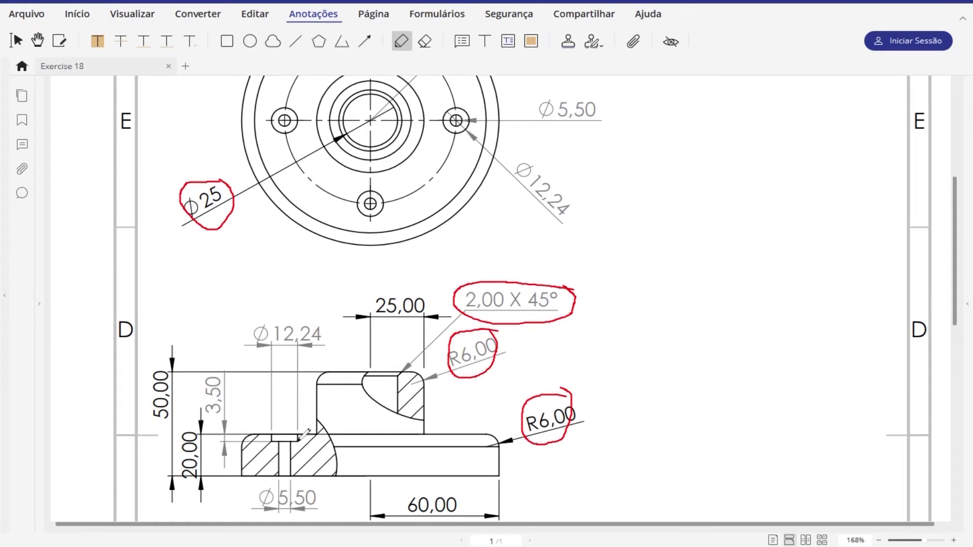
- On the top view, circle the left bolt hole and the R40,00 dimension in red
scroll(302, 281, up, 3)
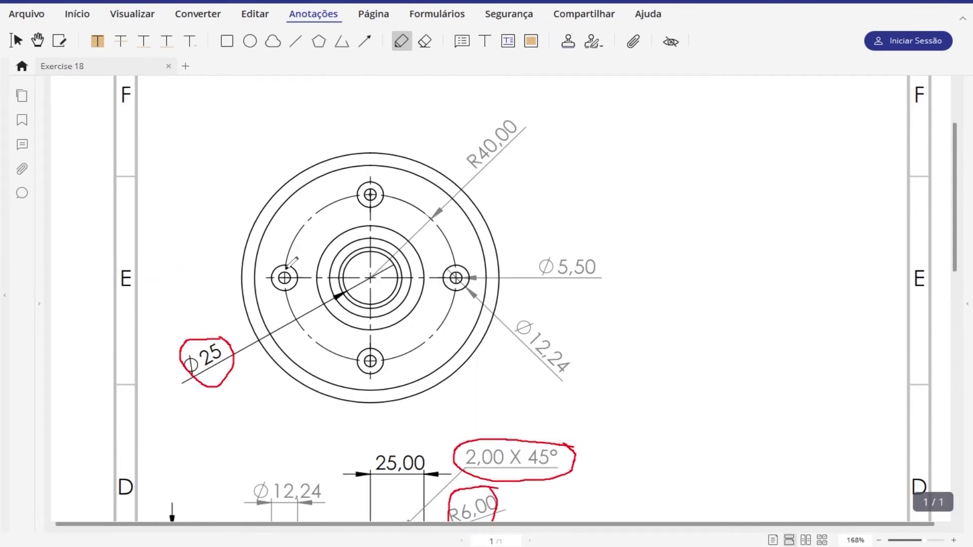
drag(279, 267, 311, 284)
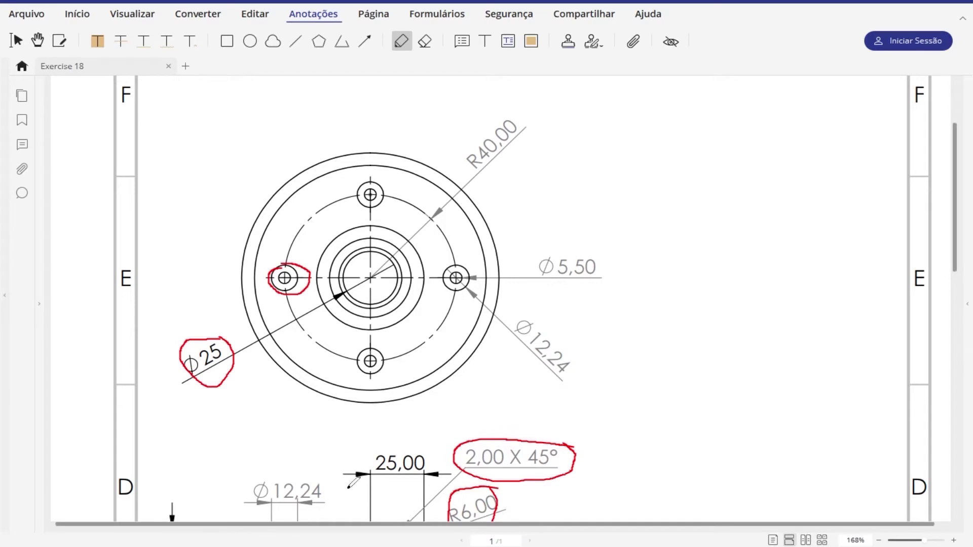
scroll(353, 481, up, 2)
scroll(339, 512, down, 3)
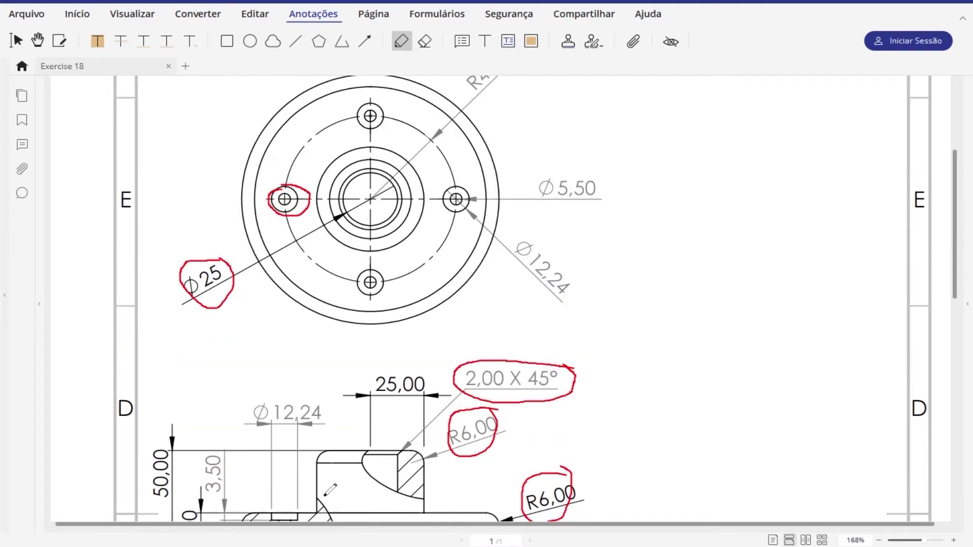
scroll(336, 327, up, 2)
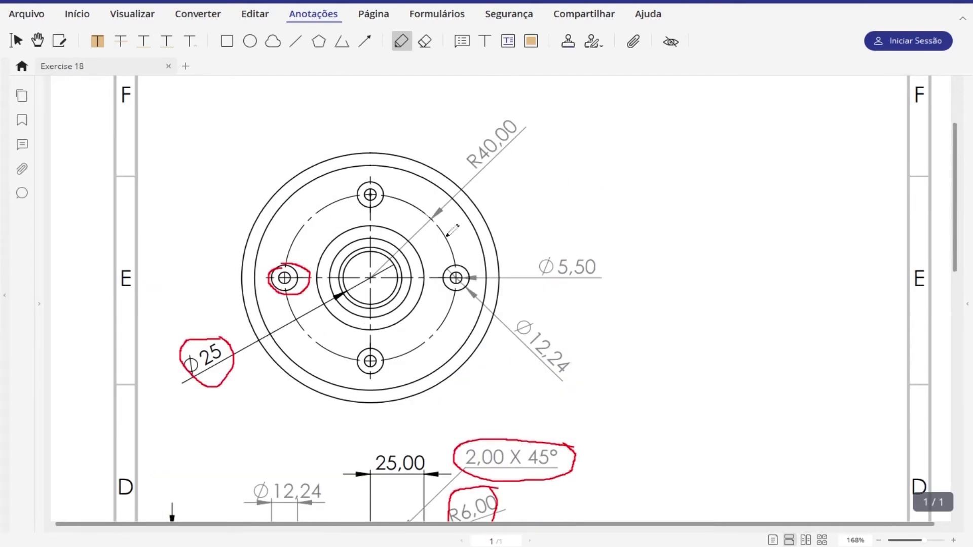
mouse_move(518, 110)
mouse_down()
mouse_move(474, 178)
mouse_move(492, 139)
mouse_up()
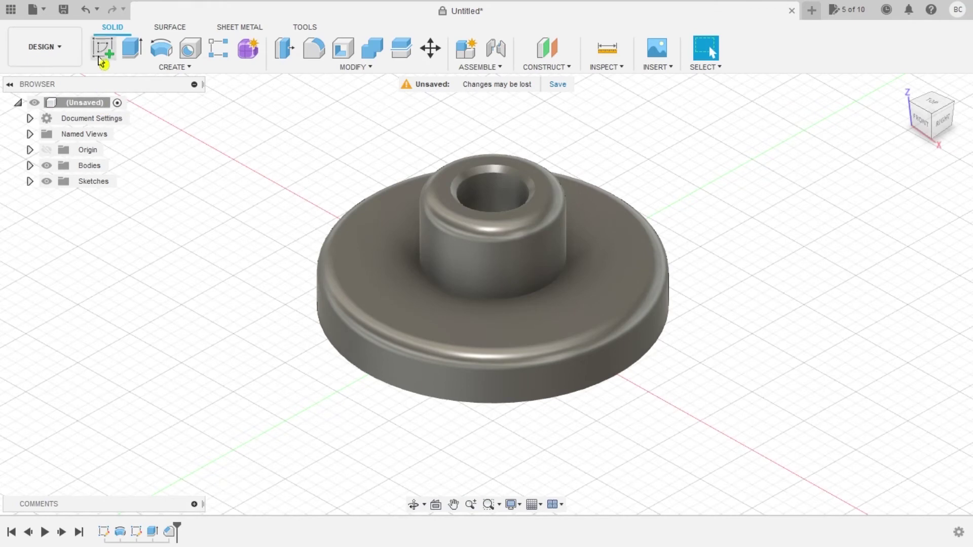
- Start a sketch on the hub's top face and place a point on the X axis right of centre
click(434, 310)
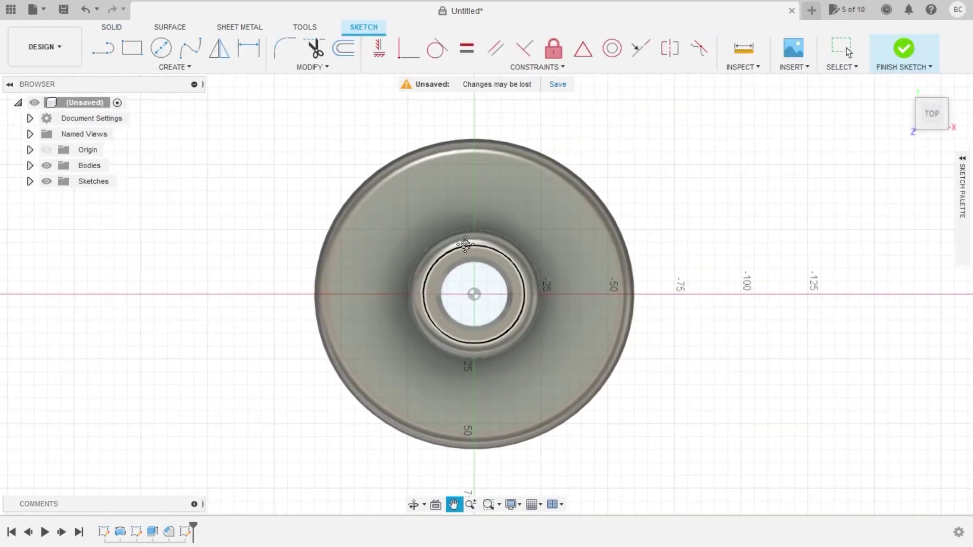
click(133, 71)
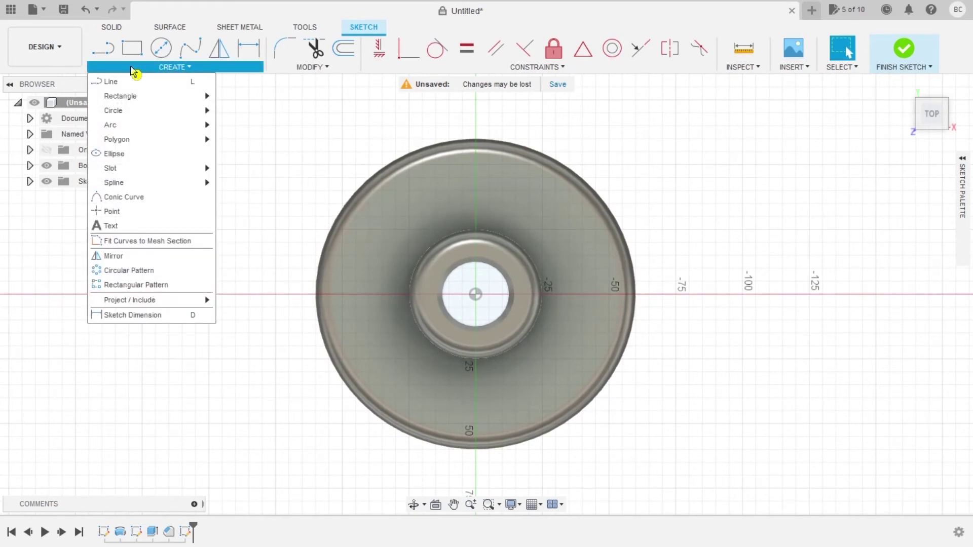
click(124, 212)
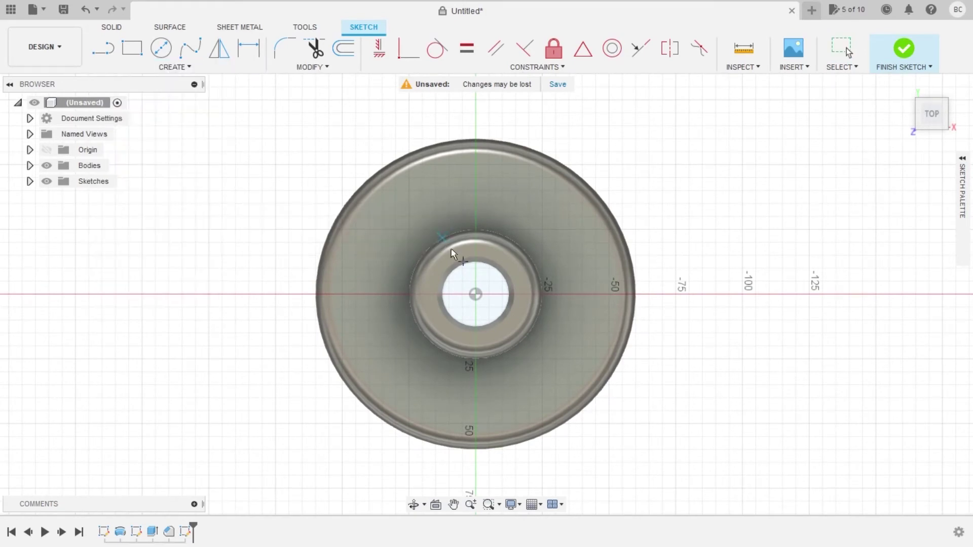
click(582, 294)
- Dimension the new point 40.00 mm from the centre point
click(248, 48)
click(476, 294)
click(582, 294)
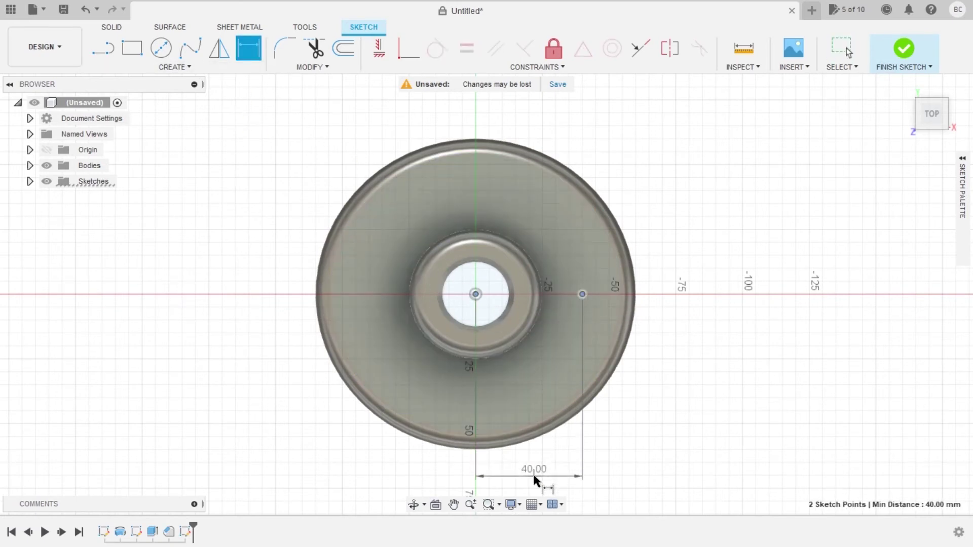
click(533, 473)
key(Return)
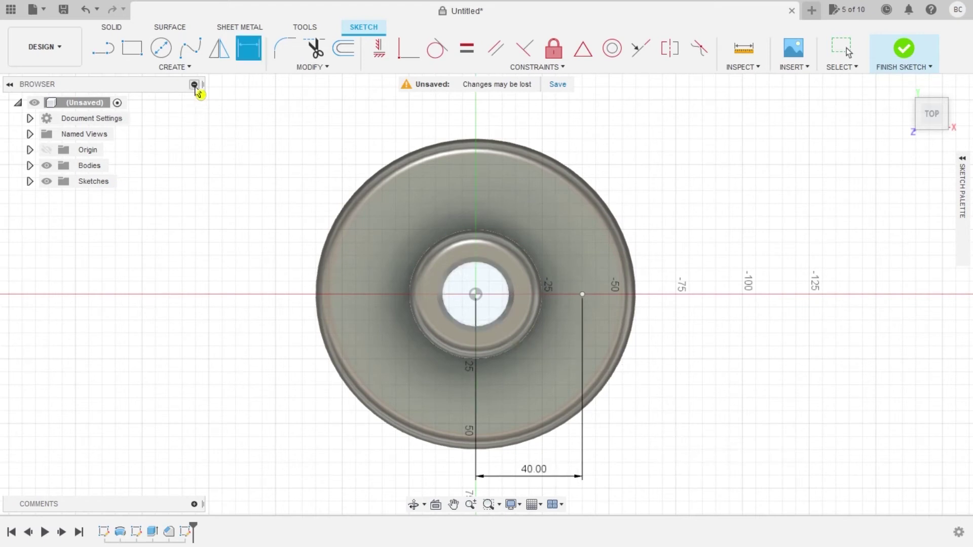
- Circular-pattern the 40 mm point around the hub centre: full circle, quantity 4
click(186, 67)
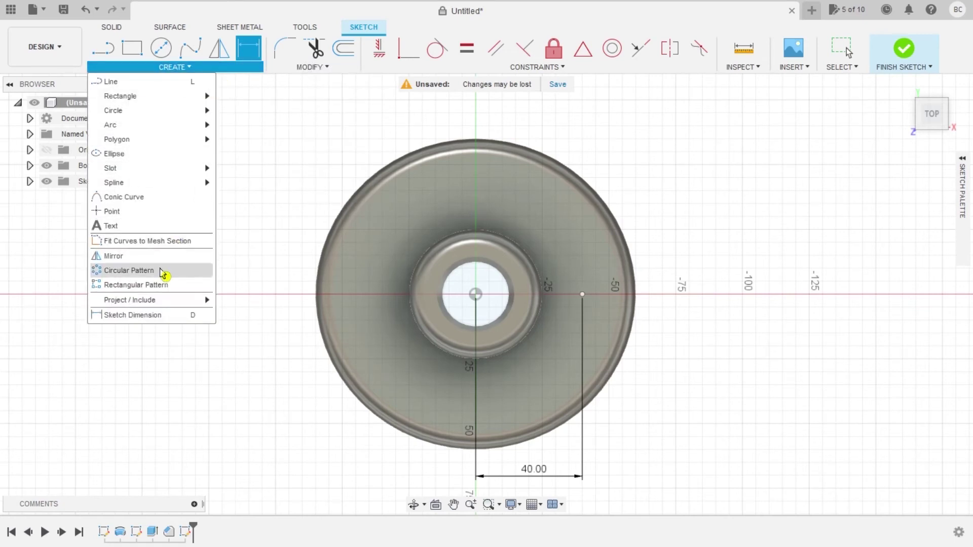
click(160, 272)
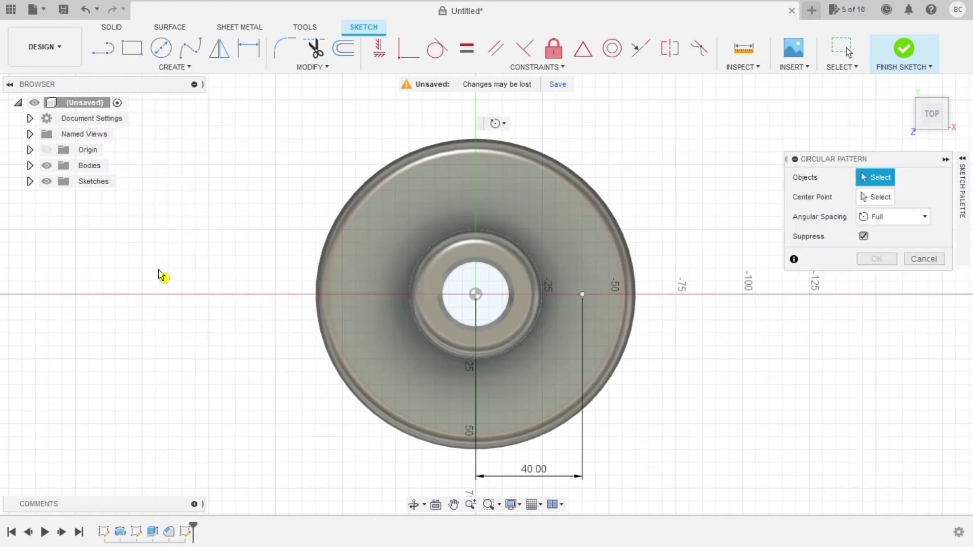
click(582, 295)
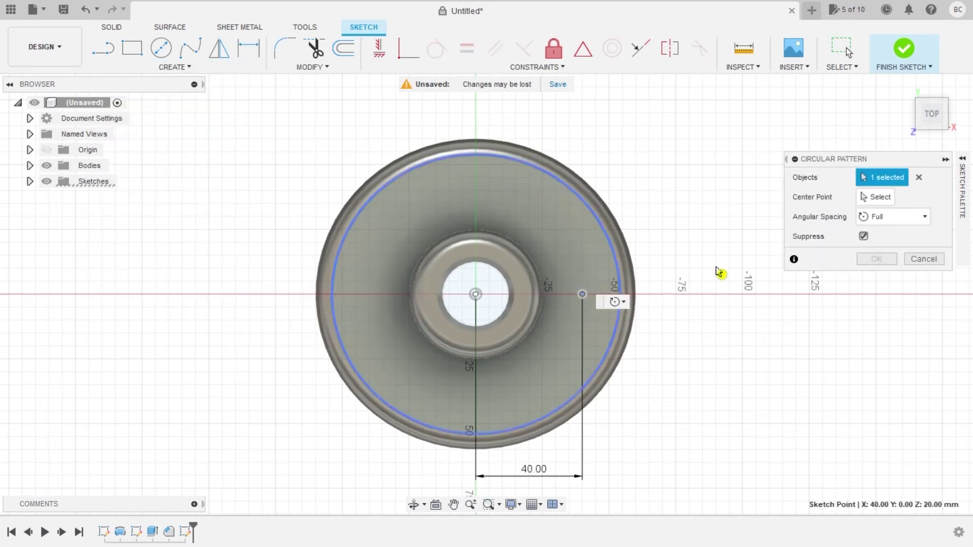
click(880, 202)
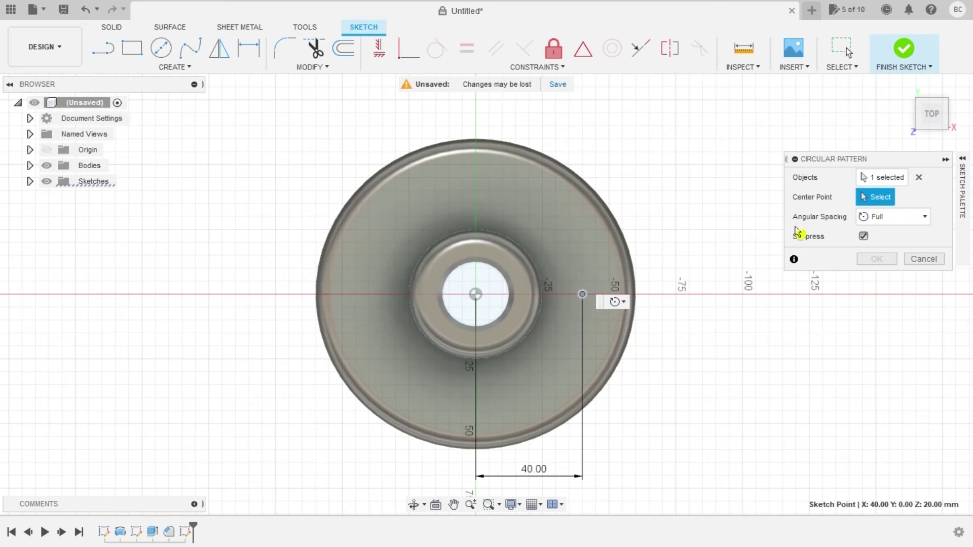
click(476, 295)
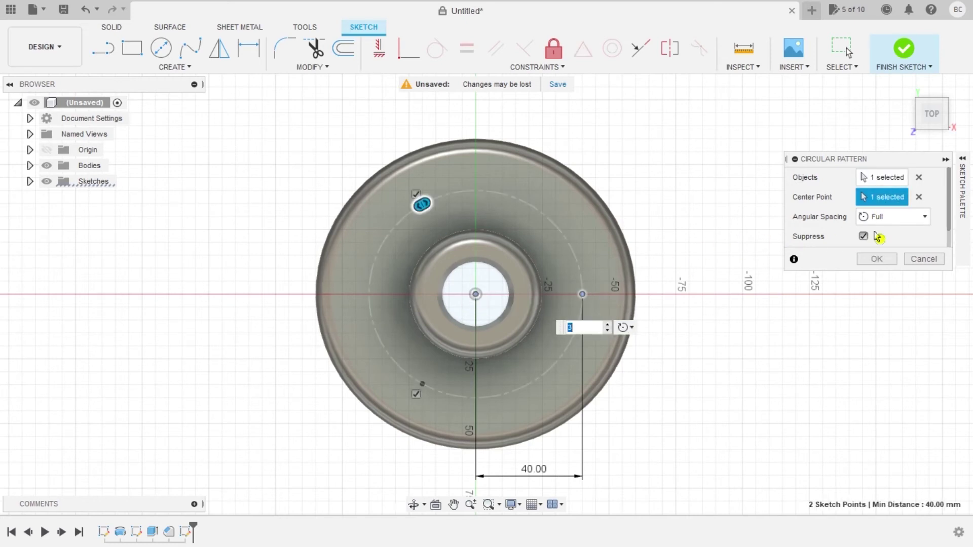
click(917, 226)
click(905, 235)
drag(422, 204, 477, 197)
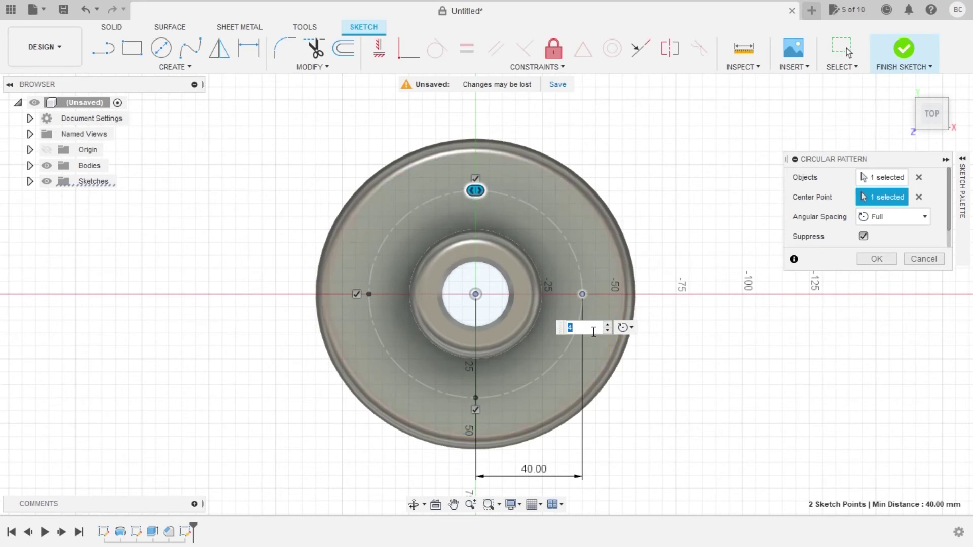
double_click(575, 327)
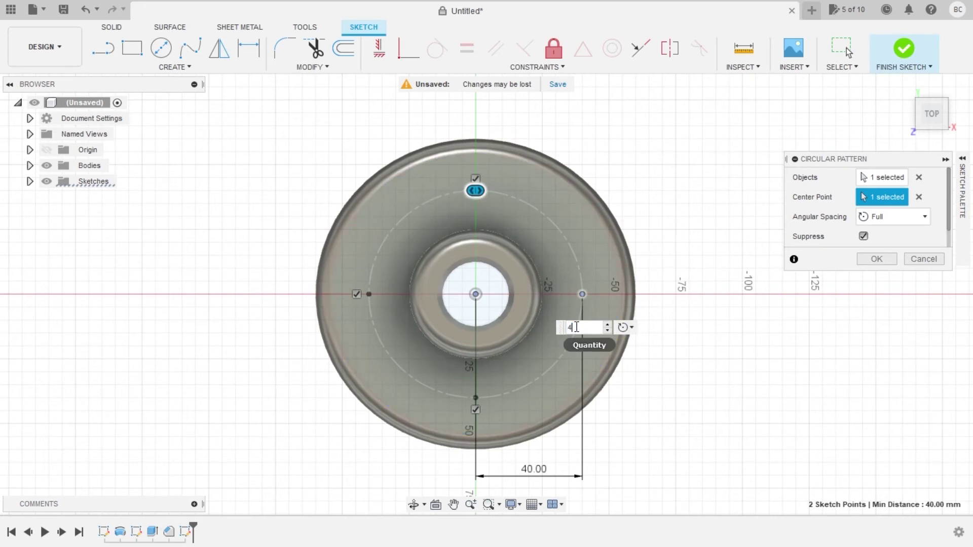
click(866, 260)
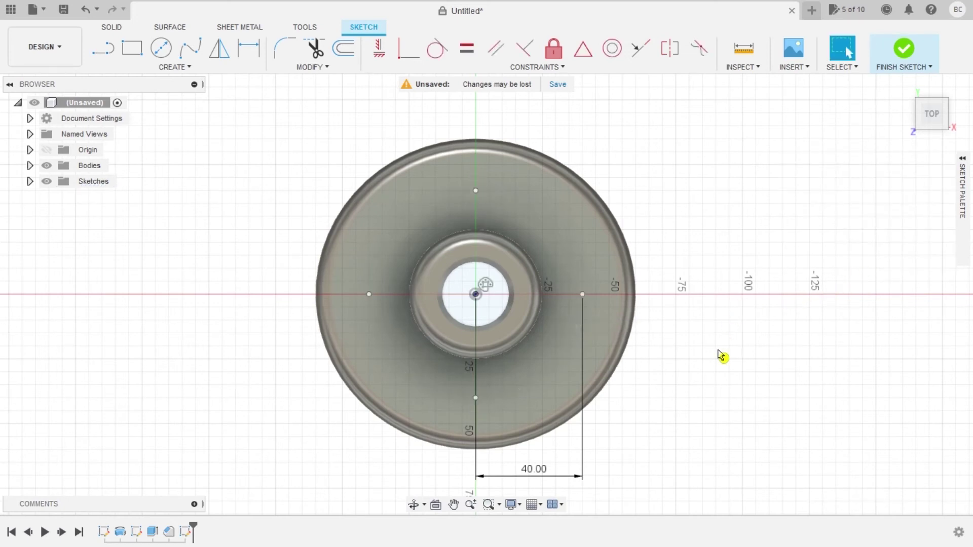
- Finish the bolt-circle sketch and, from a tilted 3D view, begin a Hole feature
click(899, 48)
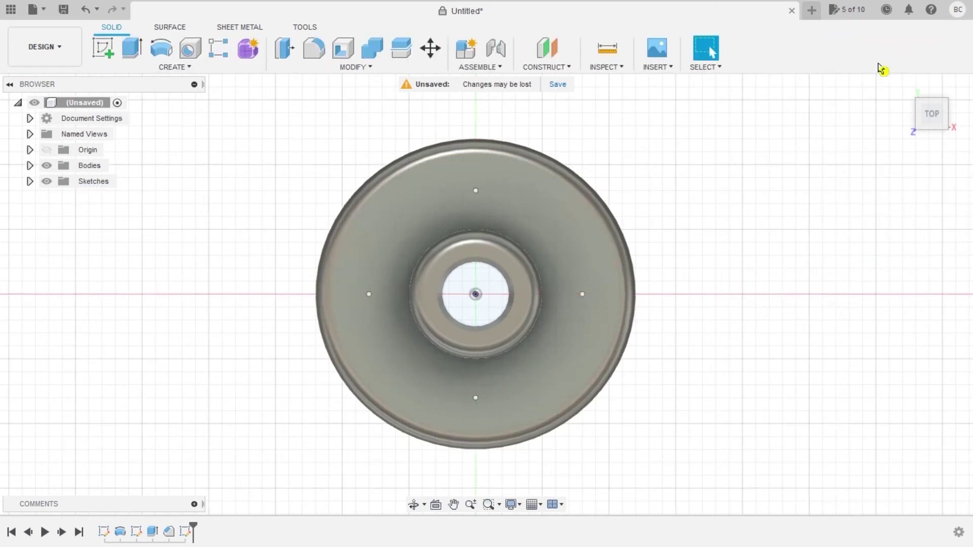
shift+middle_drag(375, 278, 391, 235)
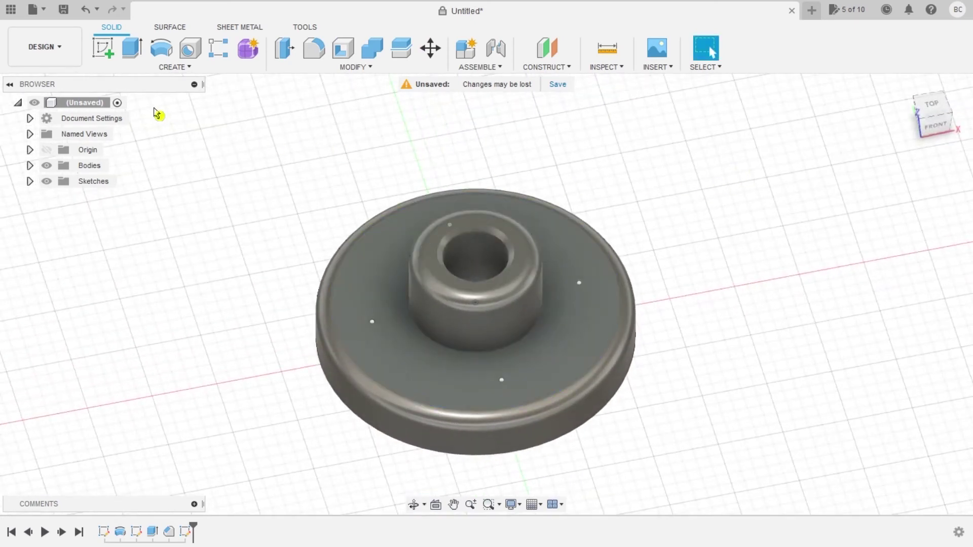
click(168, 67)
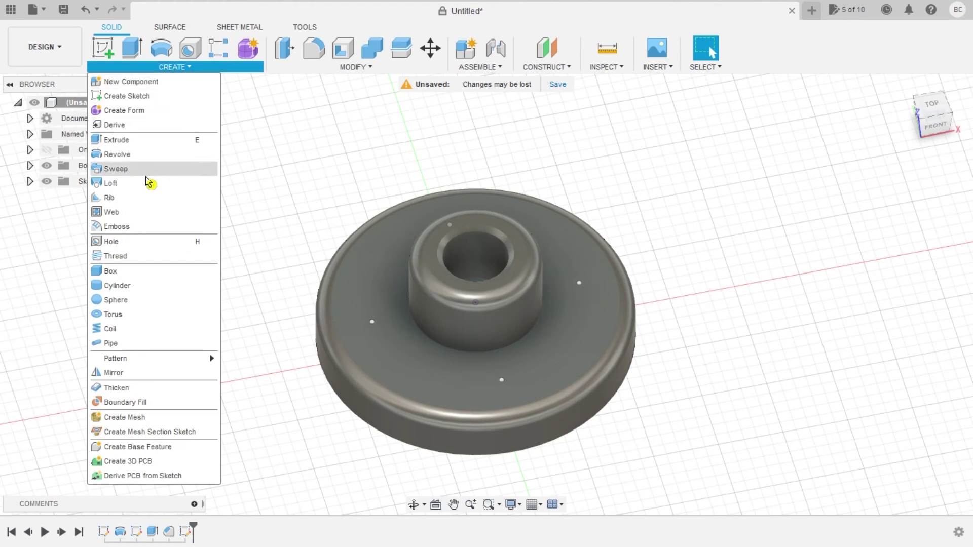
click(155, 244)
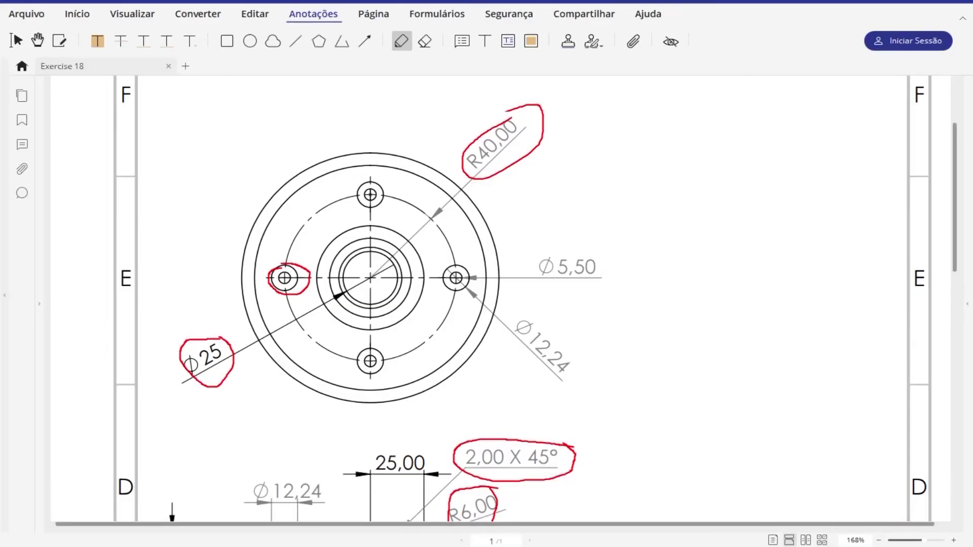
- Circle the counterbored hole in red on the drawing's section view
scroll(310, 466, down, 8)
scroll(309, 446, up, 3)
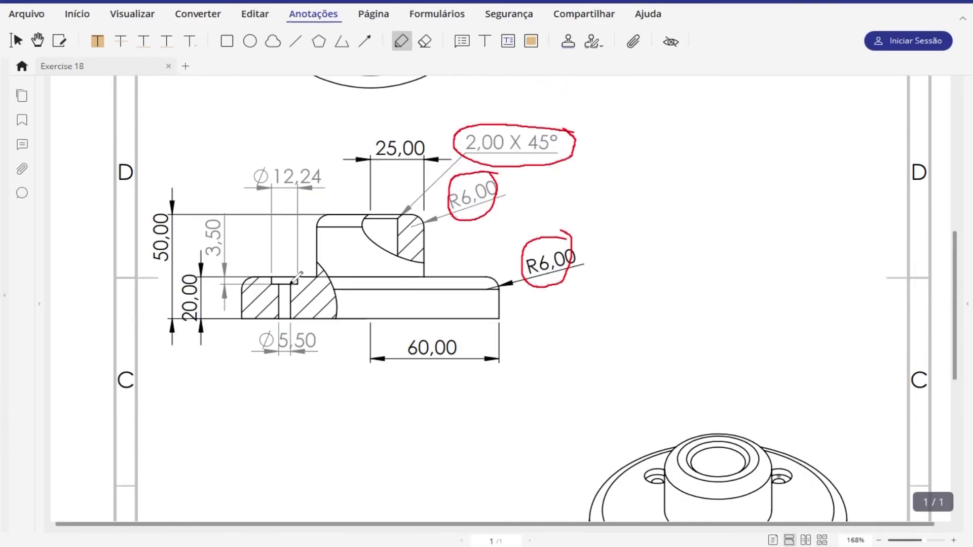
mouse_move(291, 264)
mouse_down()
mouse_move(267, 303)
mouse_move(309, 299)
mouse_move(301, 264)
mouse_up()
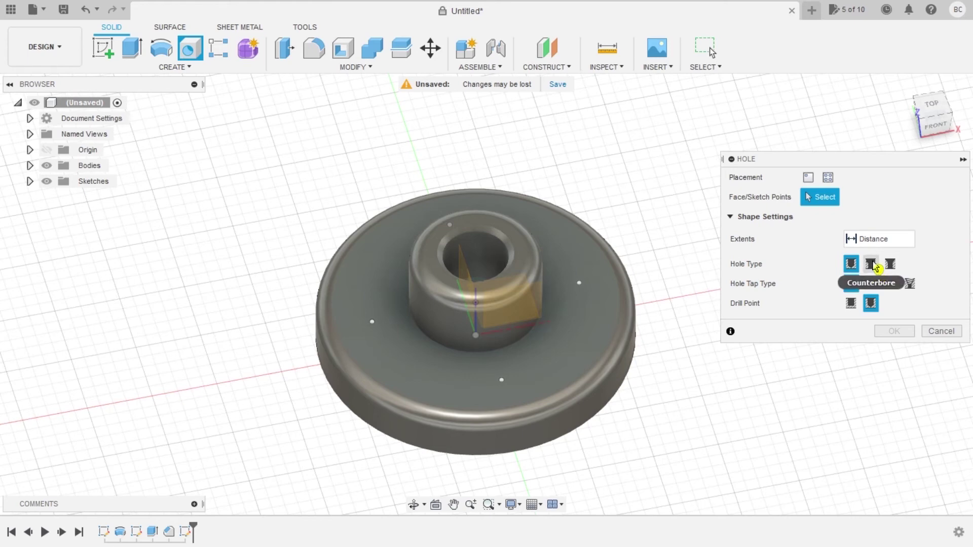
- Make the hole a counterbore placed at the four bolt-circle sketch points
click(877, 267)
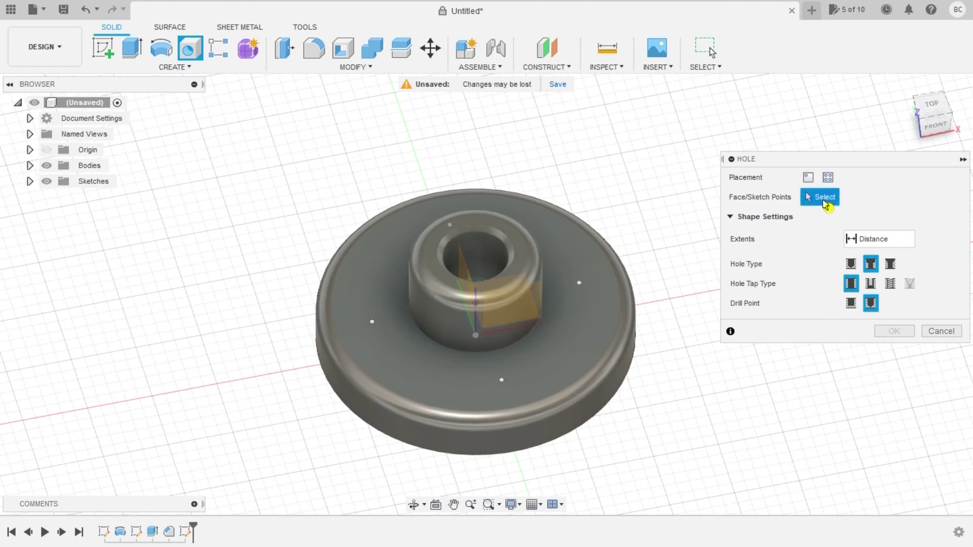
click(828, 176)
click(579, 283)
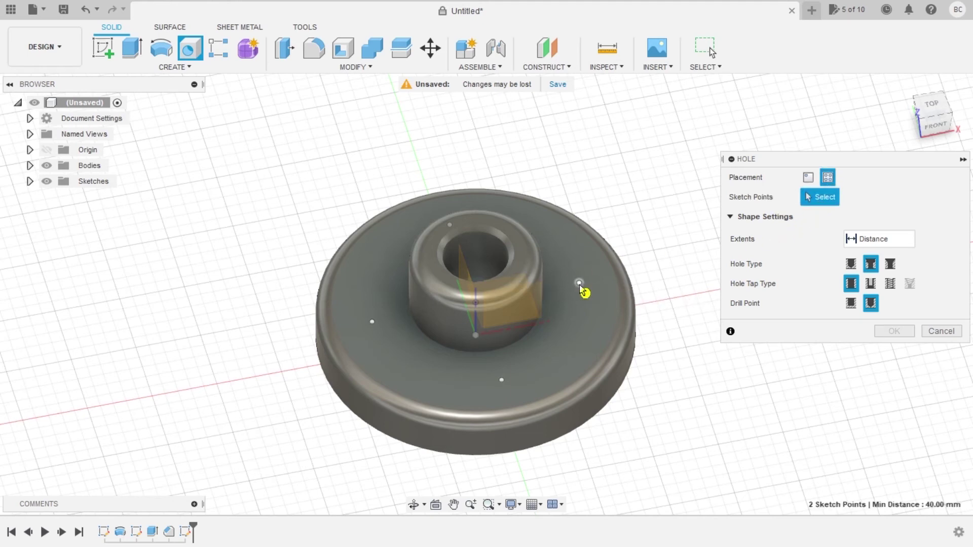
click(449, 224)
click(372, 322)
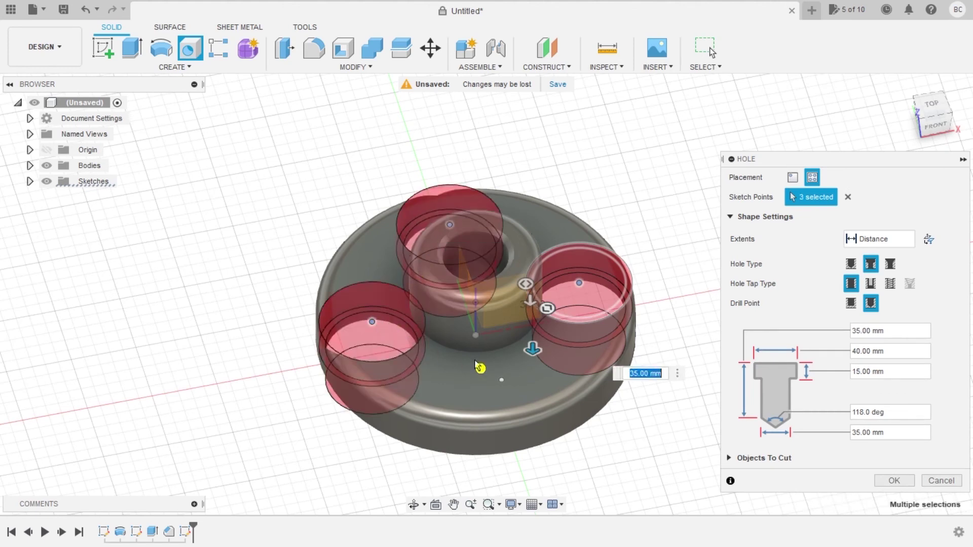
click(501, 381)
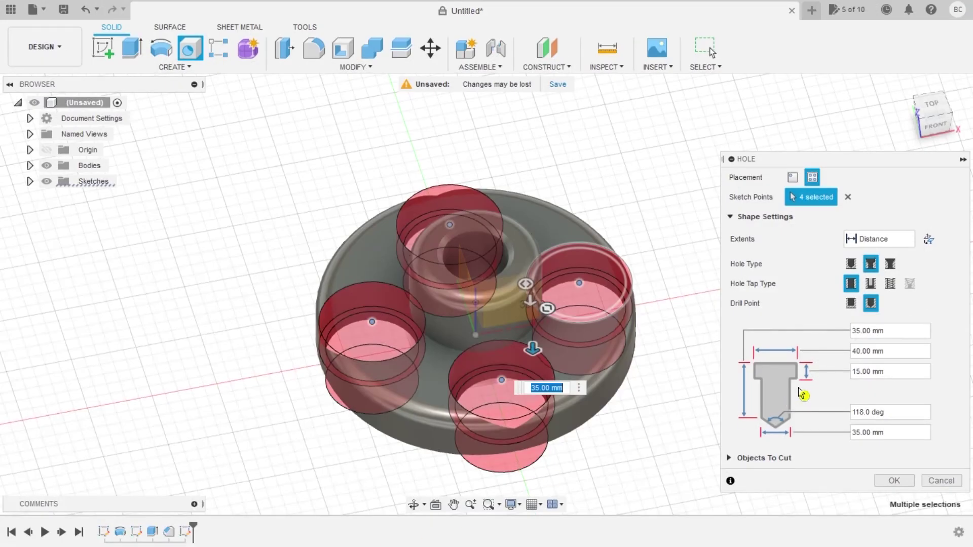
- Set hole diameter to 5 mm and counterbore diameter to 12 mm
click(890, 355)
drag(878, 355, 853, 352)
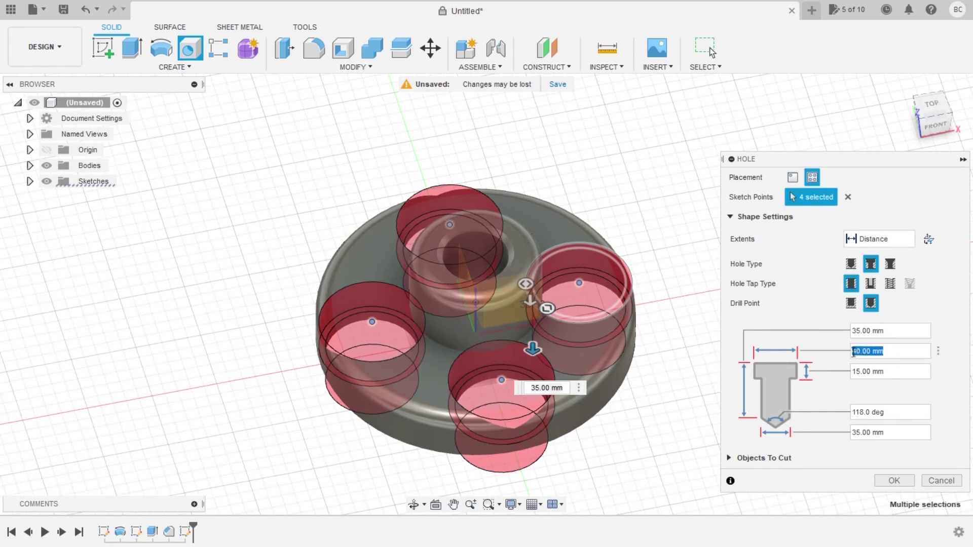
text(5)
key(Tab)
text(4.5)
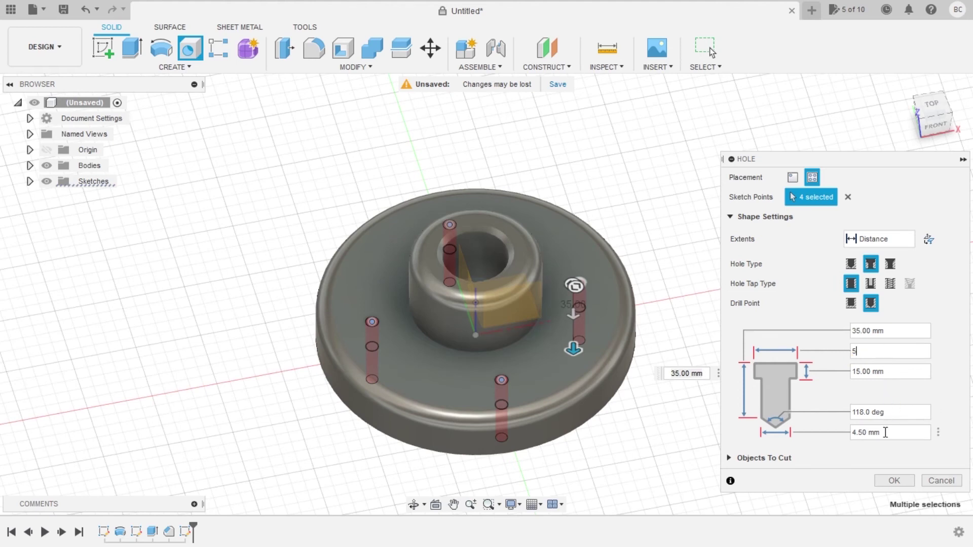
drag(880, 433, 835, 434)
text(5)
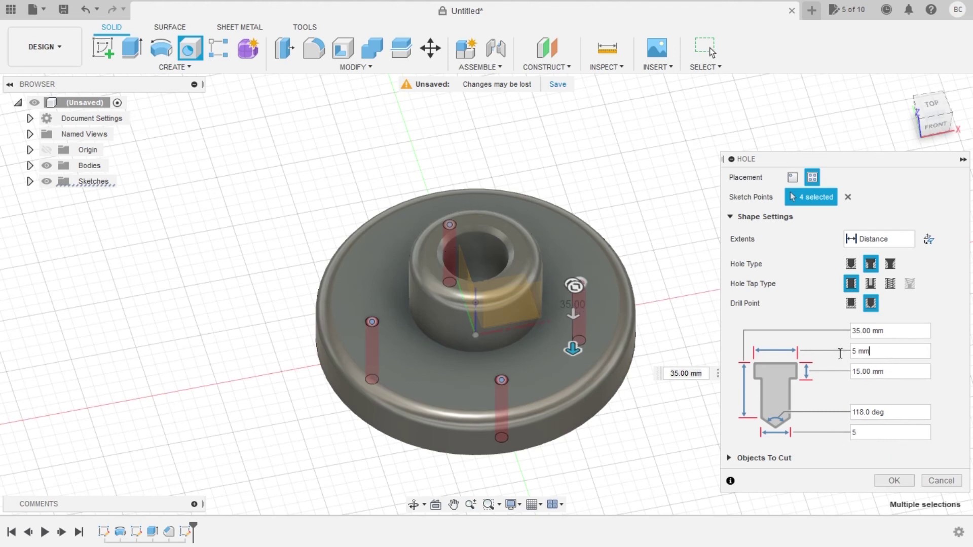
drag(883, 351, 823, 351)
text(12)
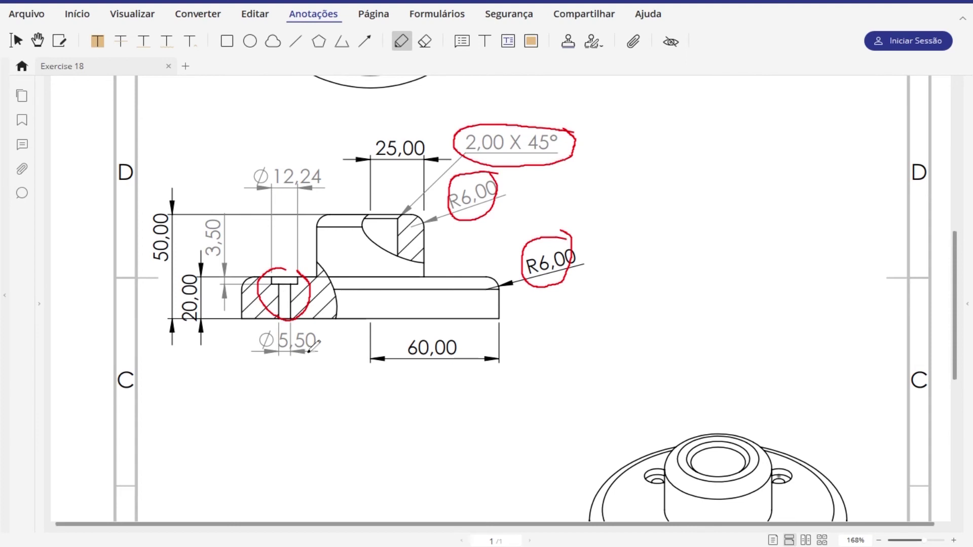
- Mark the Ø5,50, Ø12,24 and 3,50 dimensions, undo, and re-mark only the 3,50 depth
drag(312, 329, 313, 350)
drag(311, 161, 315, 162)
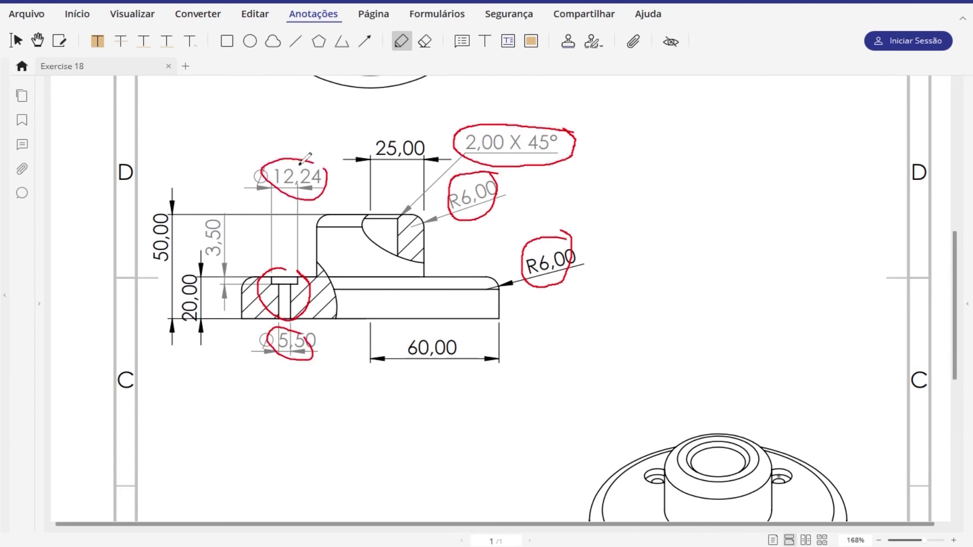
drag(225, 212, 232, 206)
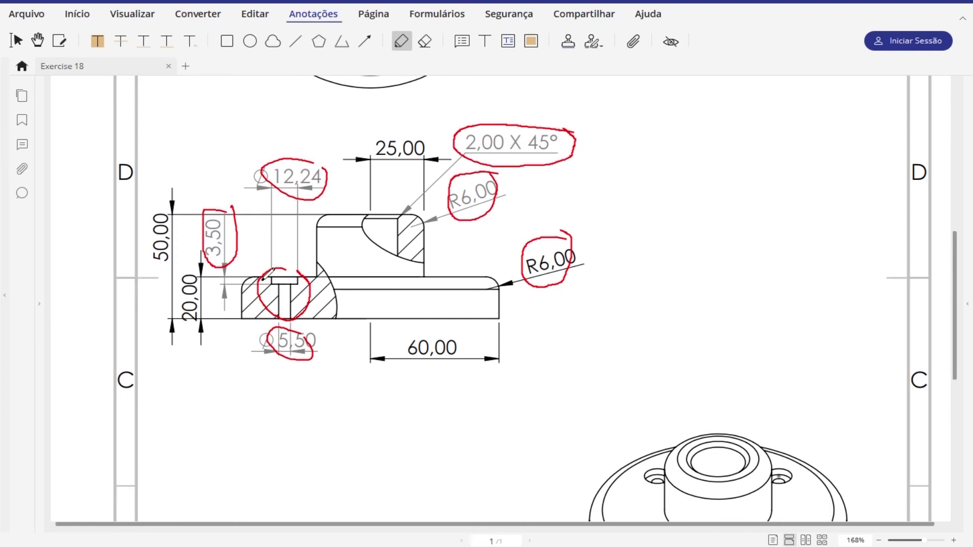
key(ctrl+z)
key(ctrl+z)
key(ctrl+z)
key(ctrl+z)
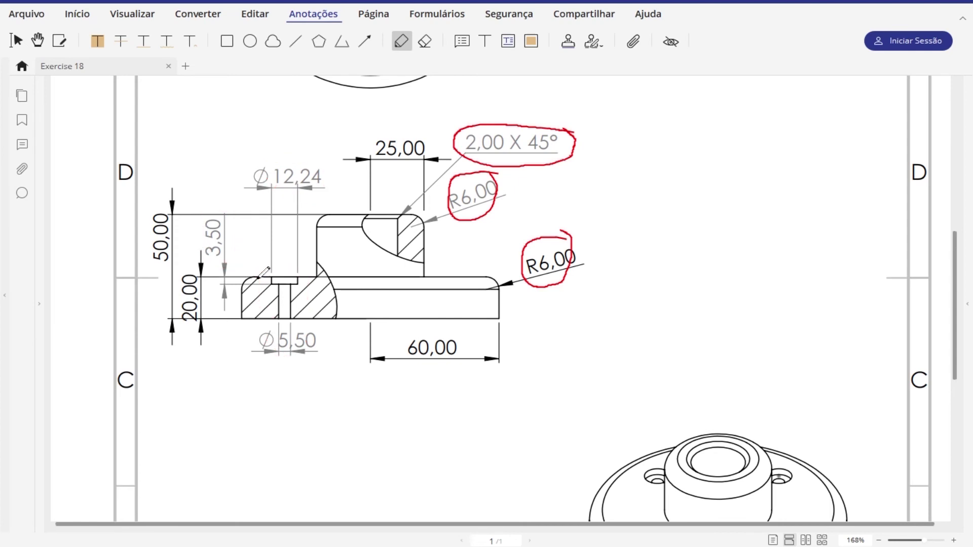
drag(208, 221, 268, 280)
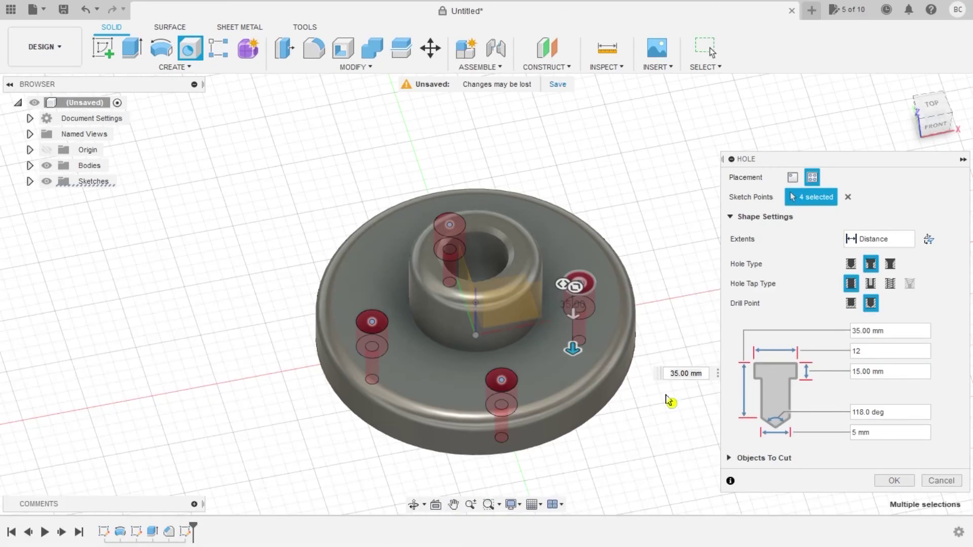
- Set counterbore depth 3.5 mm and hole depth 20 mm, then create the four holes
double_click(862, 372)
text(3,5)
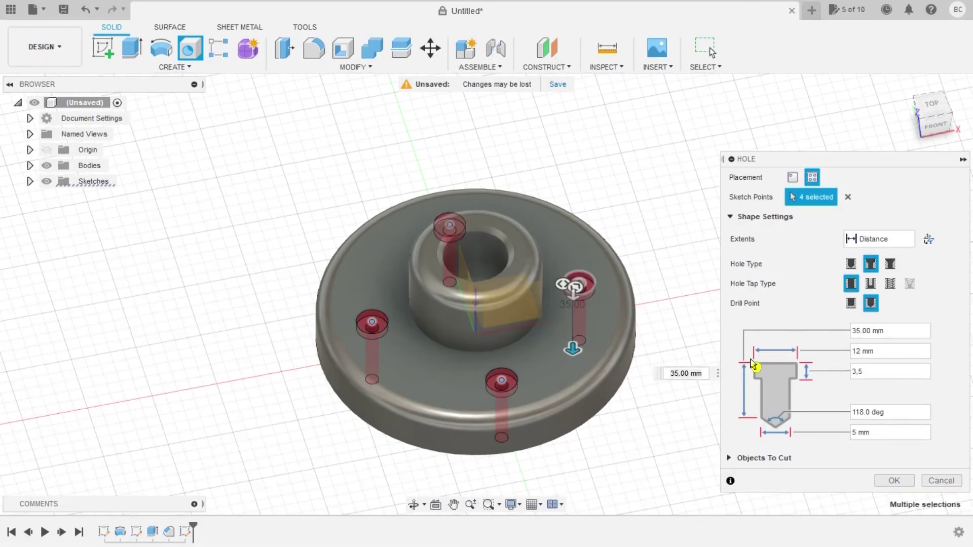
mouse_move(888, 330)
drag(888, 332, 849, 328)
text(20)
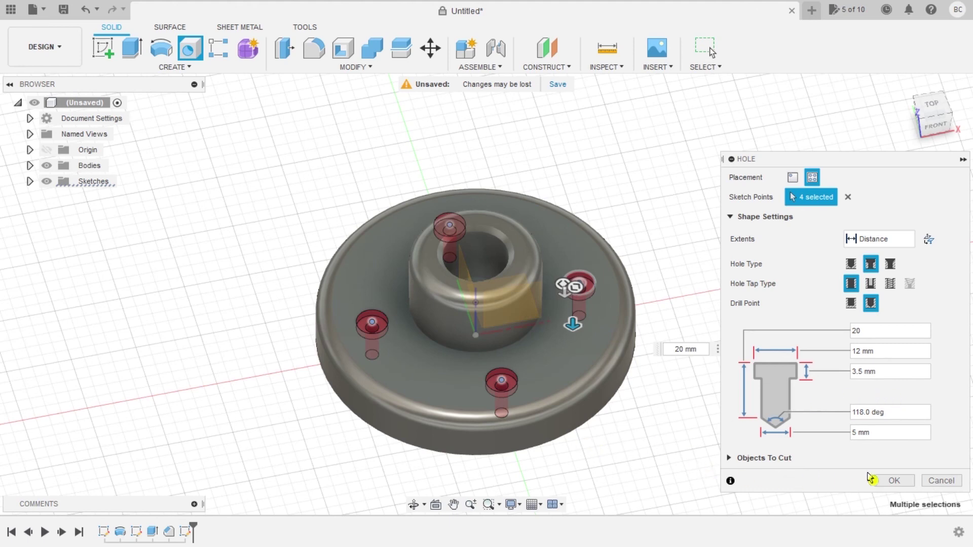
click(894, 482)
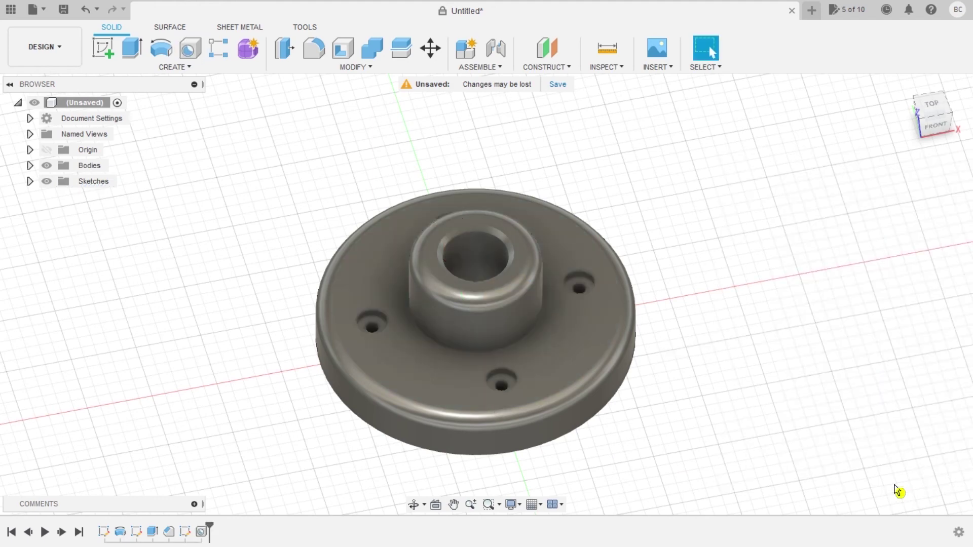
shift+middle_drag(621, 467, 499, 280)
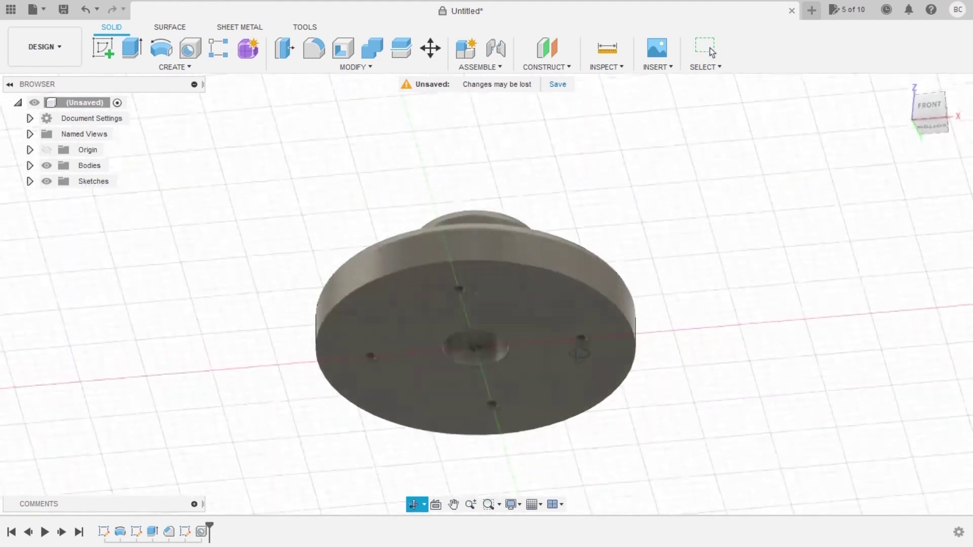
mouse_move(500, 281)
shift+middle_down()
mouse_move(456, 463)
mouse_move(775, 446)
shift+middle_up()
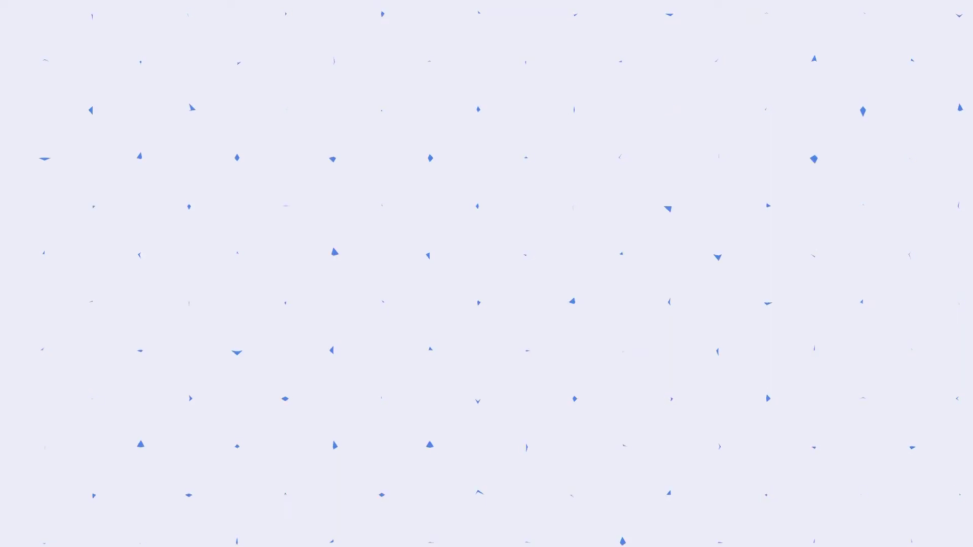